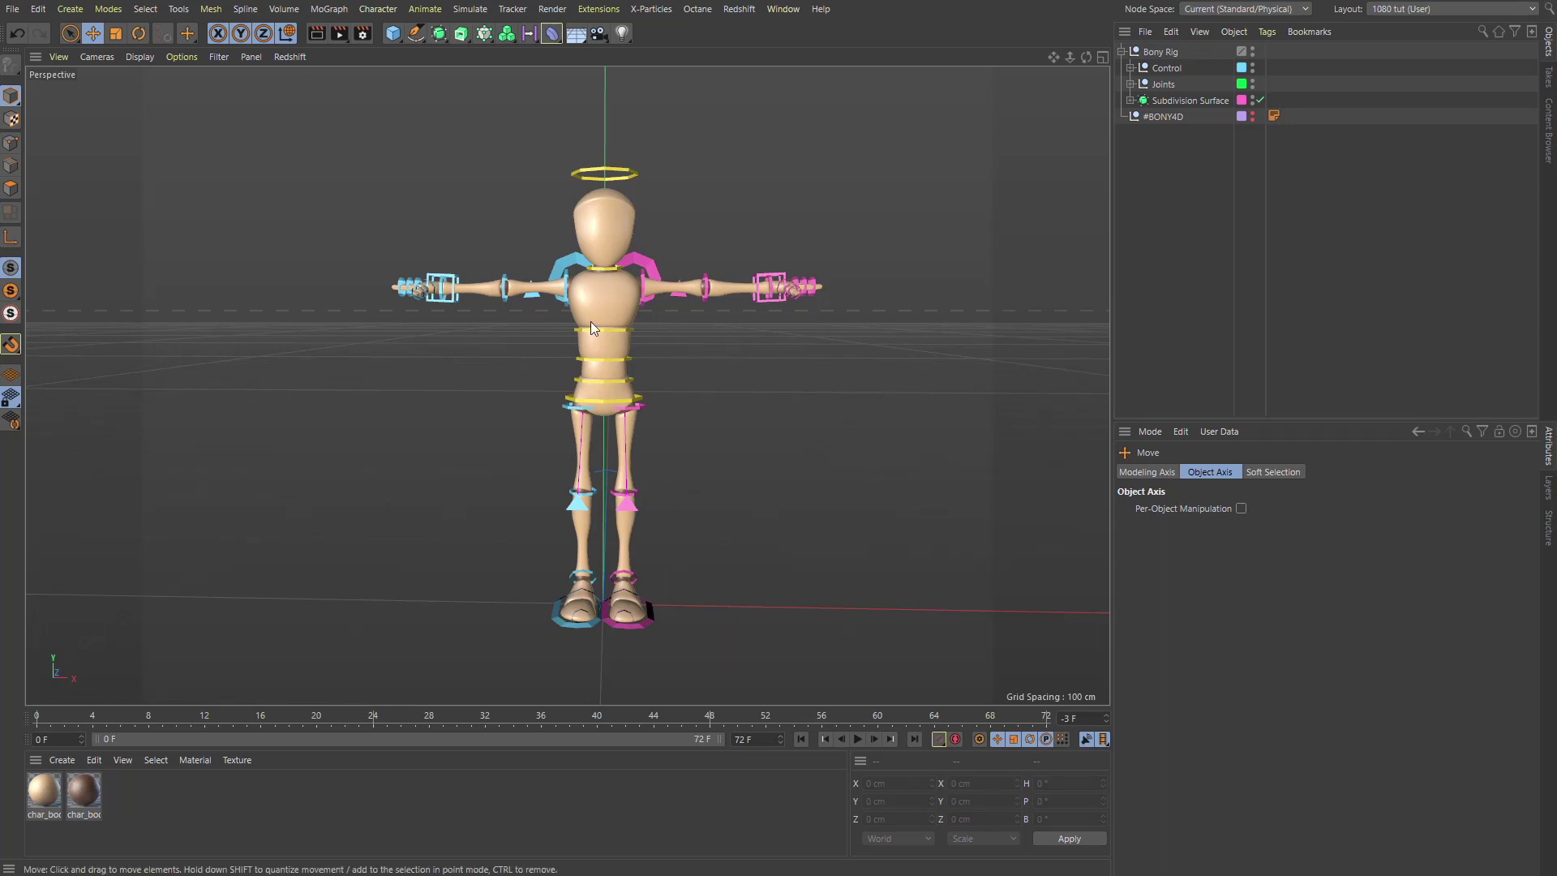
Move the left hand control down beside the hip to about X 27.4, Y 93.7, Z -2.4 cm and rotate the hand to point downward.
{"action": "mouse_move", "coordinate": [609, 338]}
{"action": "left_mouse_down", "text": "alt"}
{"action": "mouse_move", "coordinate": [755, 336]}
{"action": "mouse_move", "coordinate": [596, 324]}
{"action": "left_mouse_up", "text": "alt"}
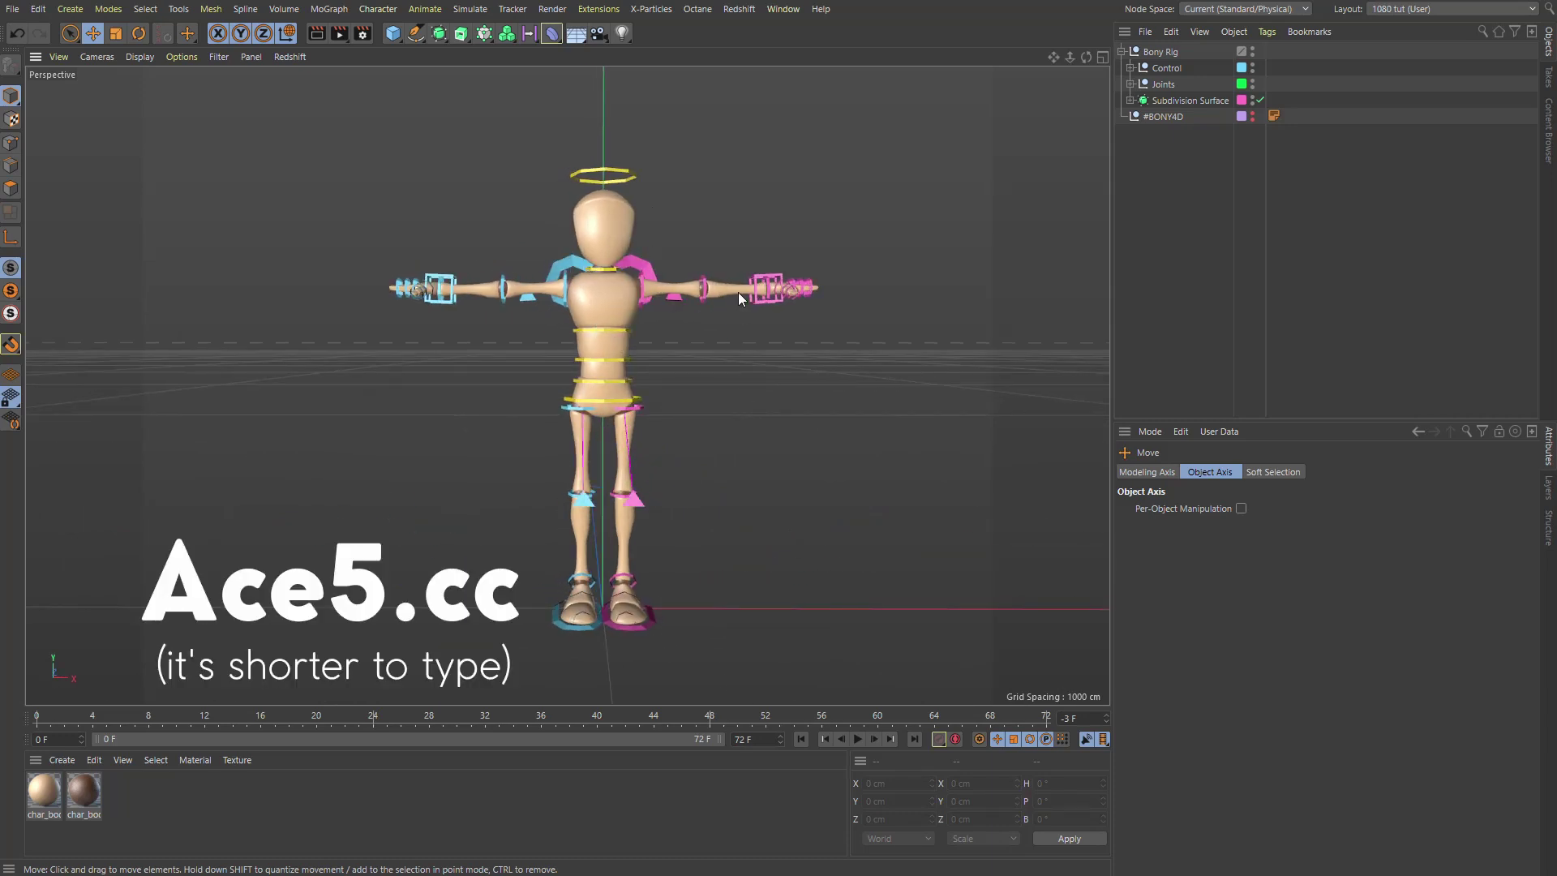
{"action": "left_click", "coordinate": [754, 307]}
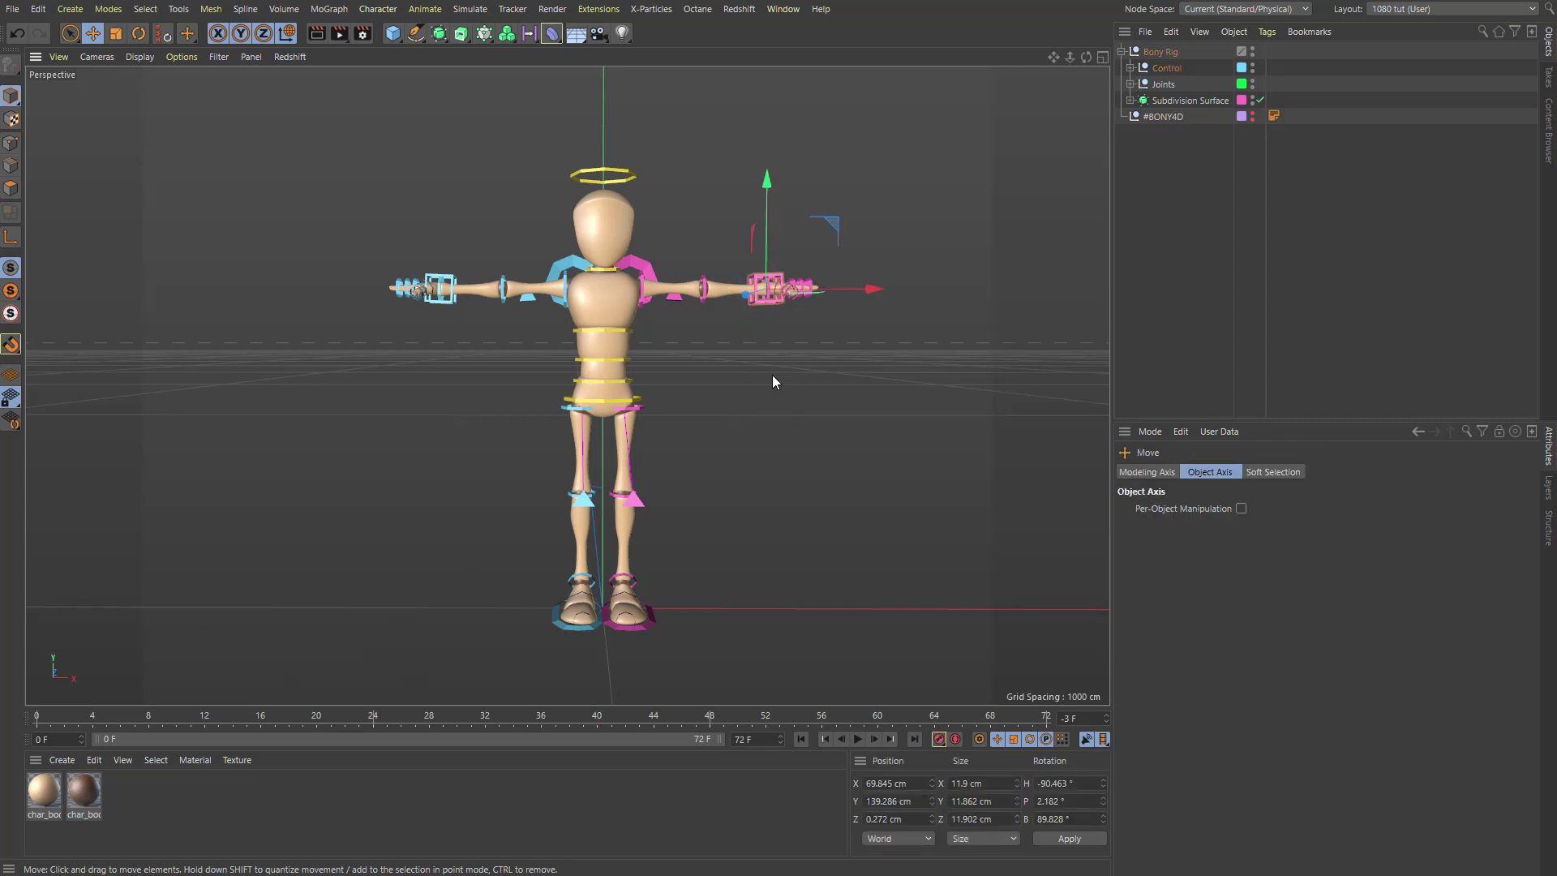
{"action": "left_click_drag", "start_coordinate": [771, 369], "coordinate": [683, 464]}
{"action": "key", "text": "r"}
{"action": "left_click_drag", "start_coordinate": [717, 361], "coordinate": [763, 504]}
Rotate a finger control on the left hand to start bending the finger inward.
{"action": "left_click_drag", "start_coordinate": [665, 392], "coordinate": [454, 376], "text": "alt"}
{"action": "right_click_drag", "start_coordinate": [716, 446], "coordinate": [776, 430], "text": "alt"}
{"action": "scroll", "coordinate": [762, 429], "scroll_direction": "down", "scroll_amount": 5}
{"action": "scroll", "coordinate": [734, 405], "scroll_direction": "up", "scroll_amount": 7}
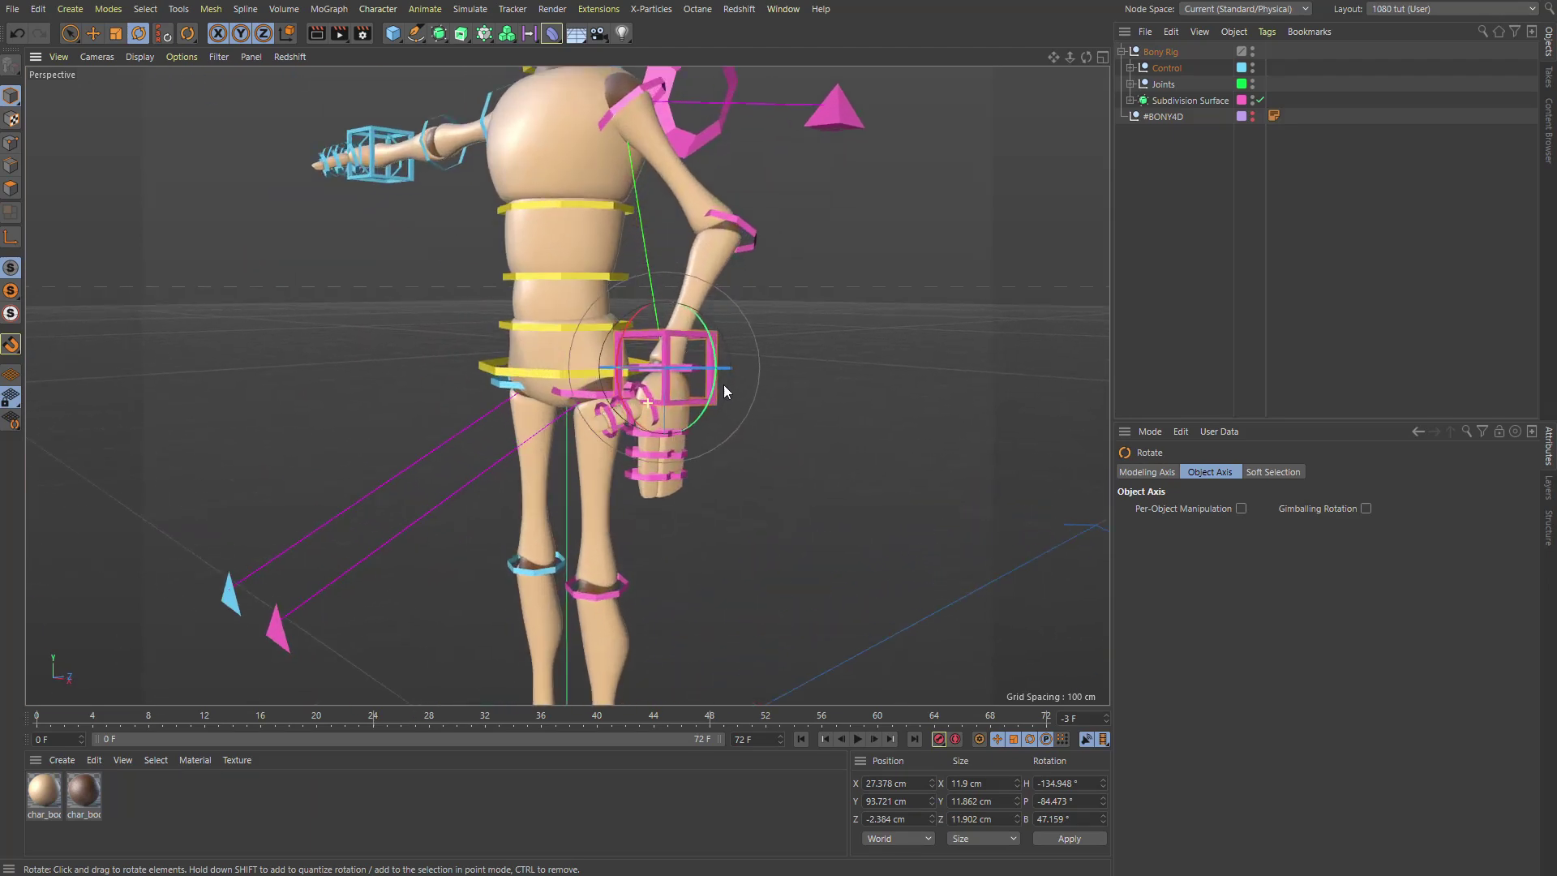
{"action": "left_click", "coordinate": [635, 435]}
{"action": "left_click_drag", "start_coordinate": [692, 414], "coordinate": [698, 459]}
{"action": "left_click", "coordinate": [653, 465]}
{"action": "right_click_drag", "start_coordinate": [719, 465], "coordinate": [747, 420], "text": "alt"}
{"action": "left_click", "coordinate": [900, 362]}
Select both base finger controls of the left hand and extend the selection with the Select Children command.
{"action": "left_click", "coordinate": [686, 446]}
{"action": "left_click", "coordinate": [763, 398], "text": "shift"}
{"action": "key", "text": "shift+c"}
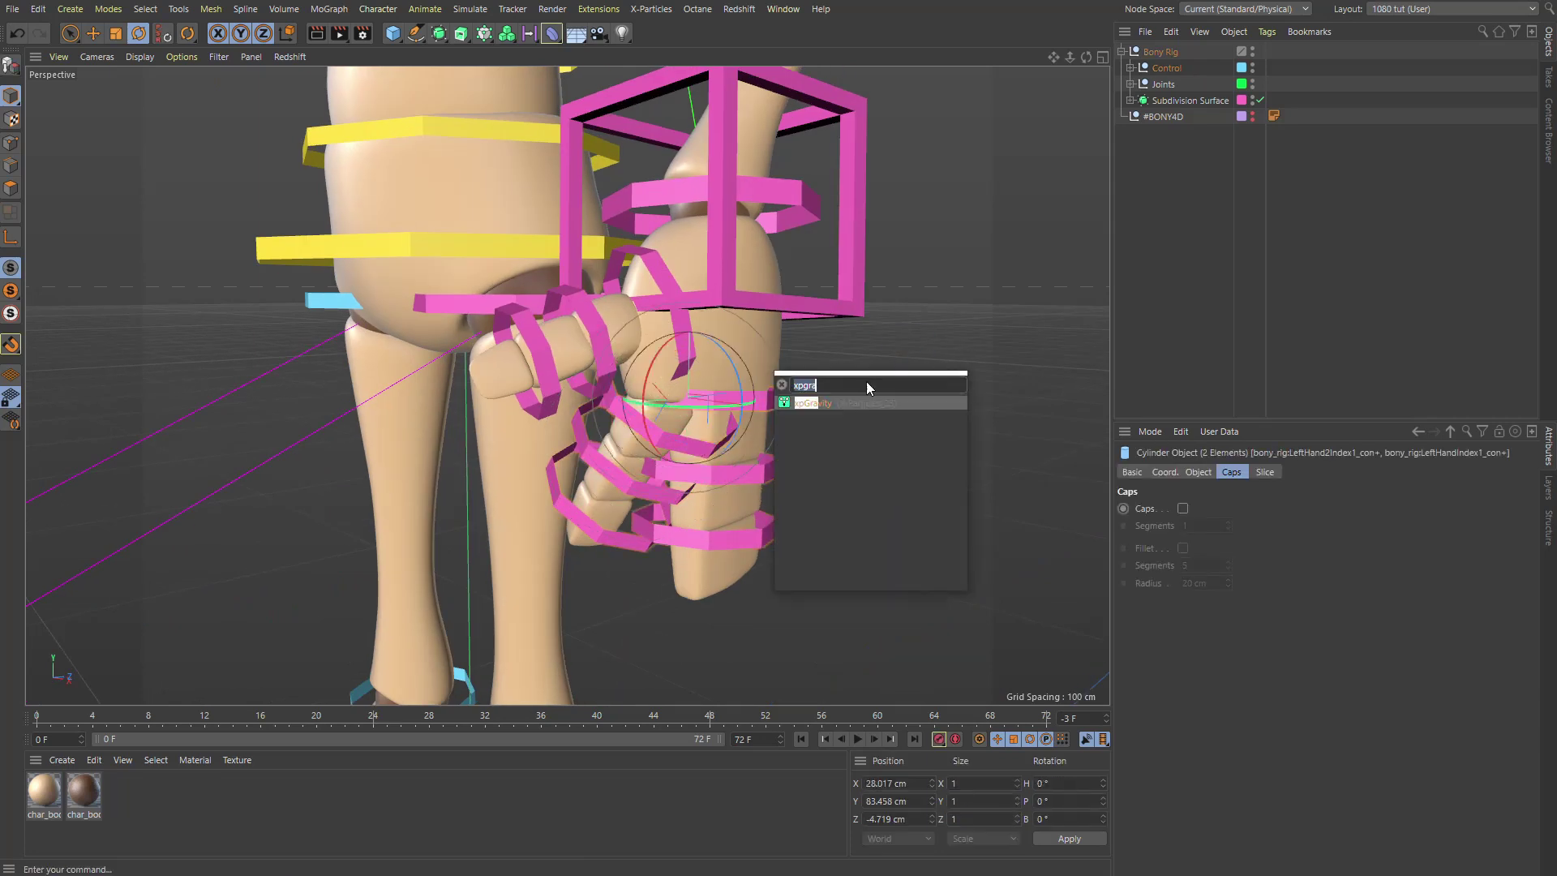
{"action": "type", "text": "select chi"}
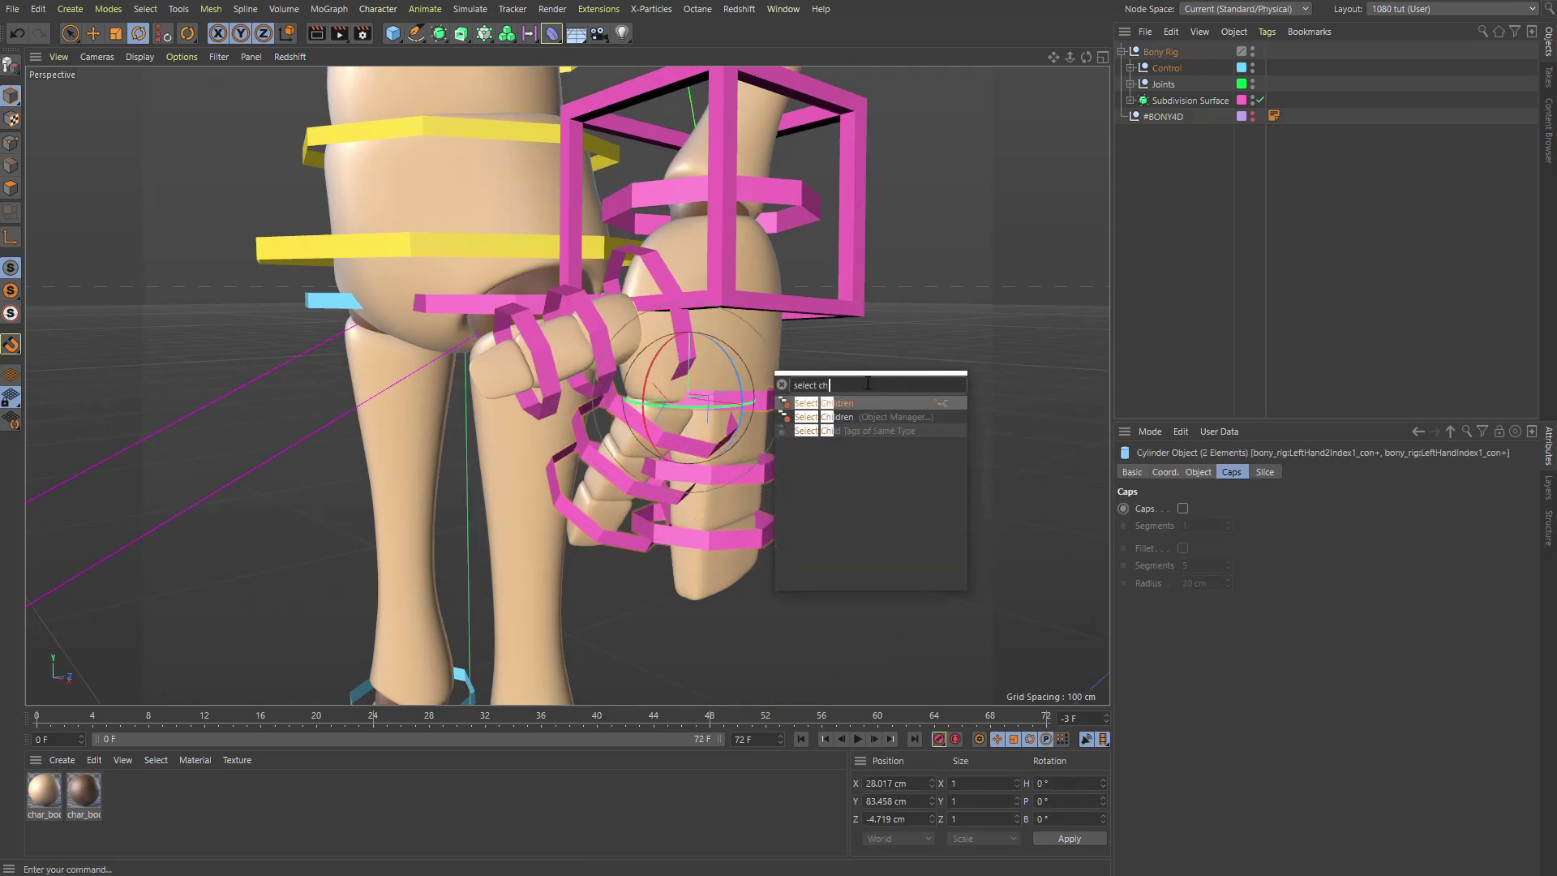
{"action": "key", "text": "Return"}
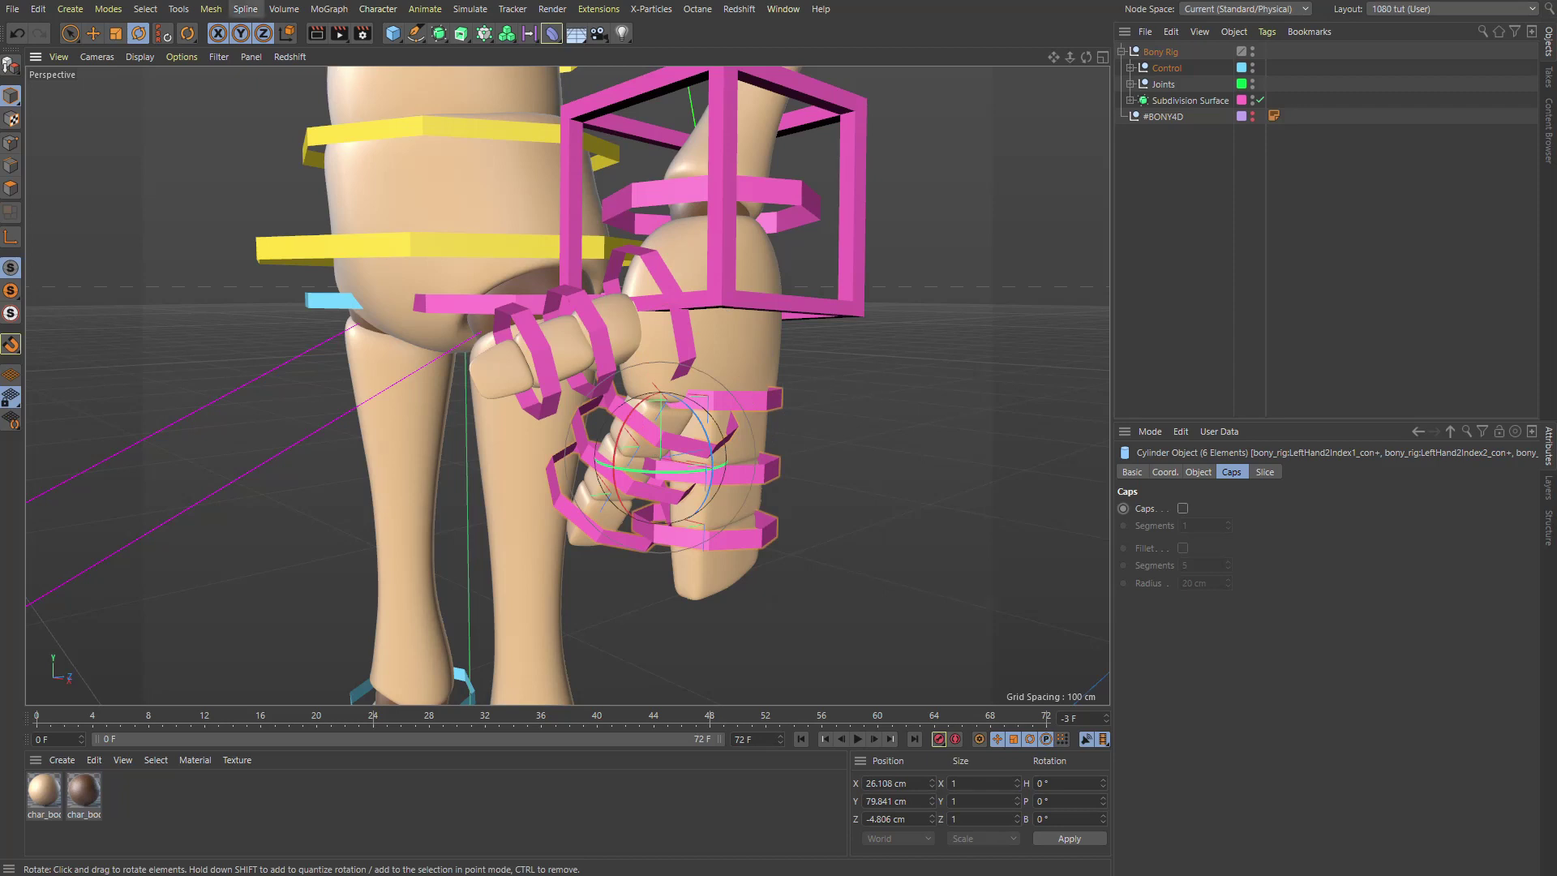
{"action": "left_click", "coordinate": [1155, 306]}
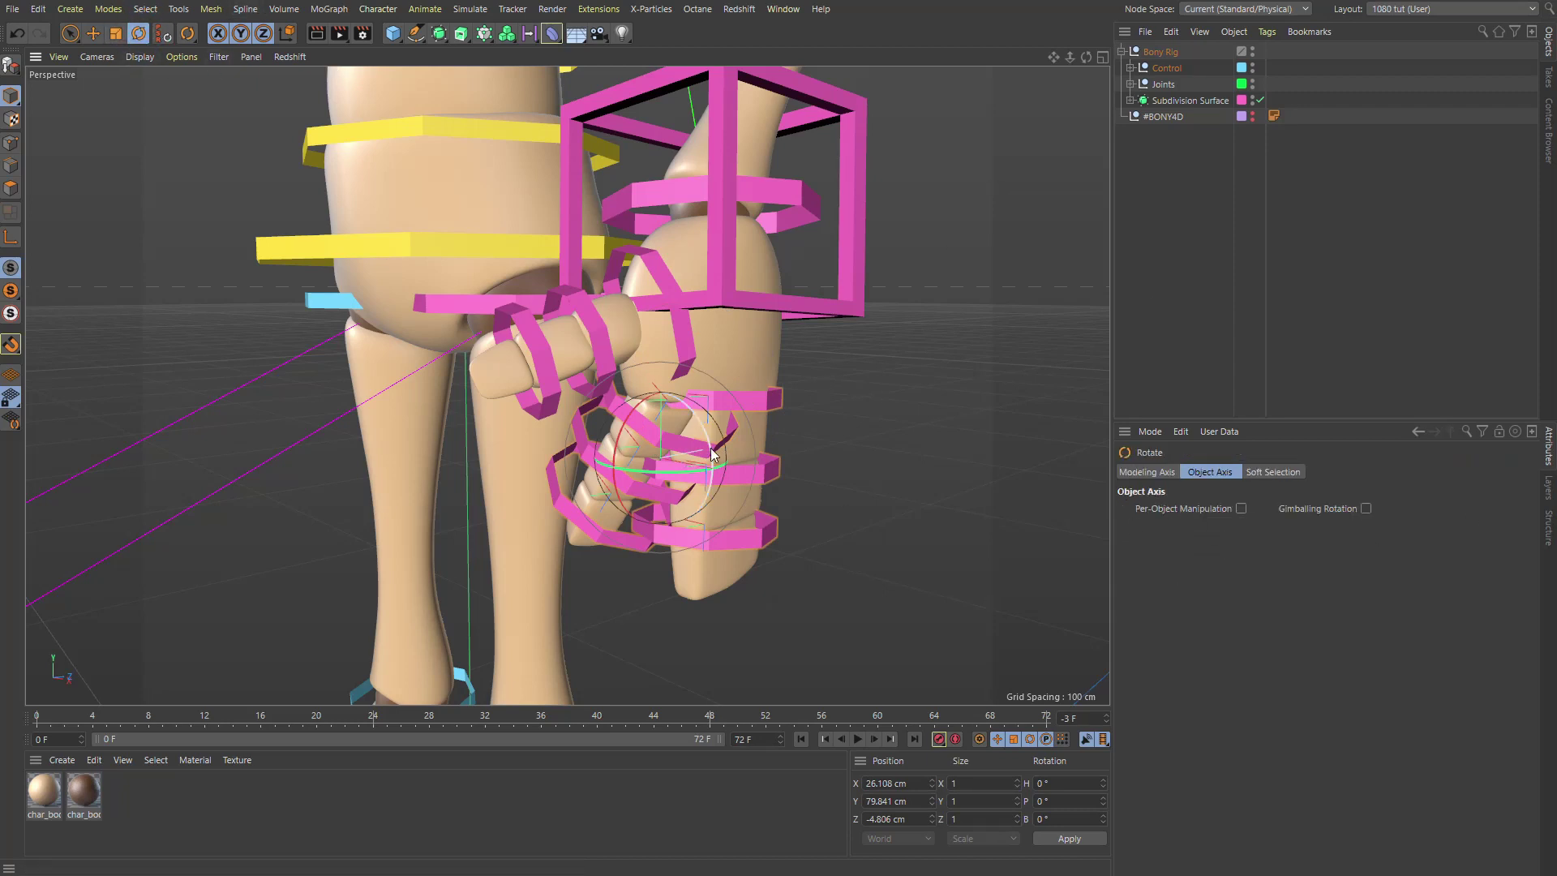
Enable Per-Object Manipulation for the Rotate tool and curl all selected left finger controls together.
{"action": "mouse_move", "coordinate": [681, 454]}
{"action": "left_mouse_down"}
{"action": "mouse_move", "coordinate": [722, 431]}
{"action": "mouse_move", "coordinate": [660, 446]}
{"action": "mouse_move", "coordinate": [689, 438]}
{"action": "left_mouse_up"}
{"action": "key", "text": "ctrl+z"}
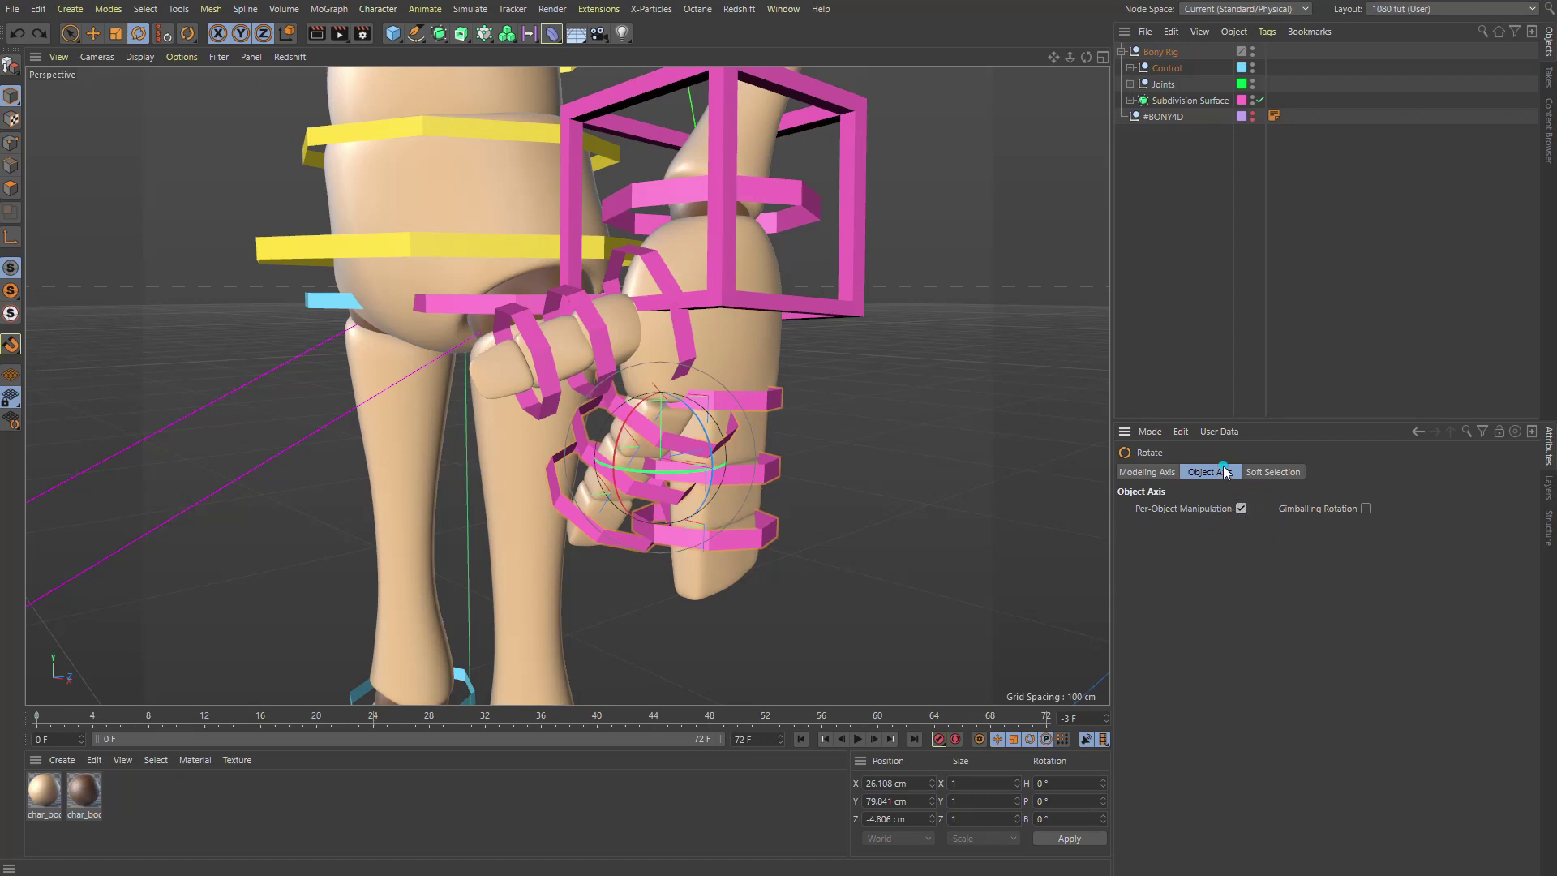
{"action": "left_click_drag", "start_coordinate": [689, 473], "coordinate": [729, 459]}
Select the three LeftHandIndex controls and rotate them together to adjust that finger's curl.
{"action": "left_click", "coordinate": [712, 438]}
{"action": "left_click", "coordinate": [646, 519], "text": "shift"}
{"action": "left_click", "coordinate": [557, 548], "text": "shift"}
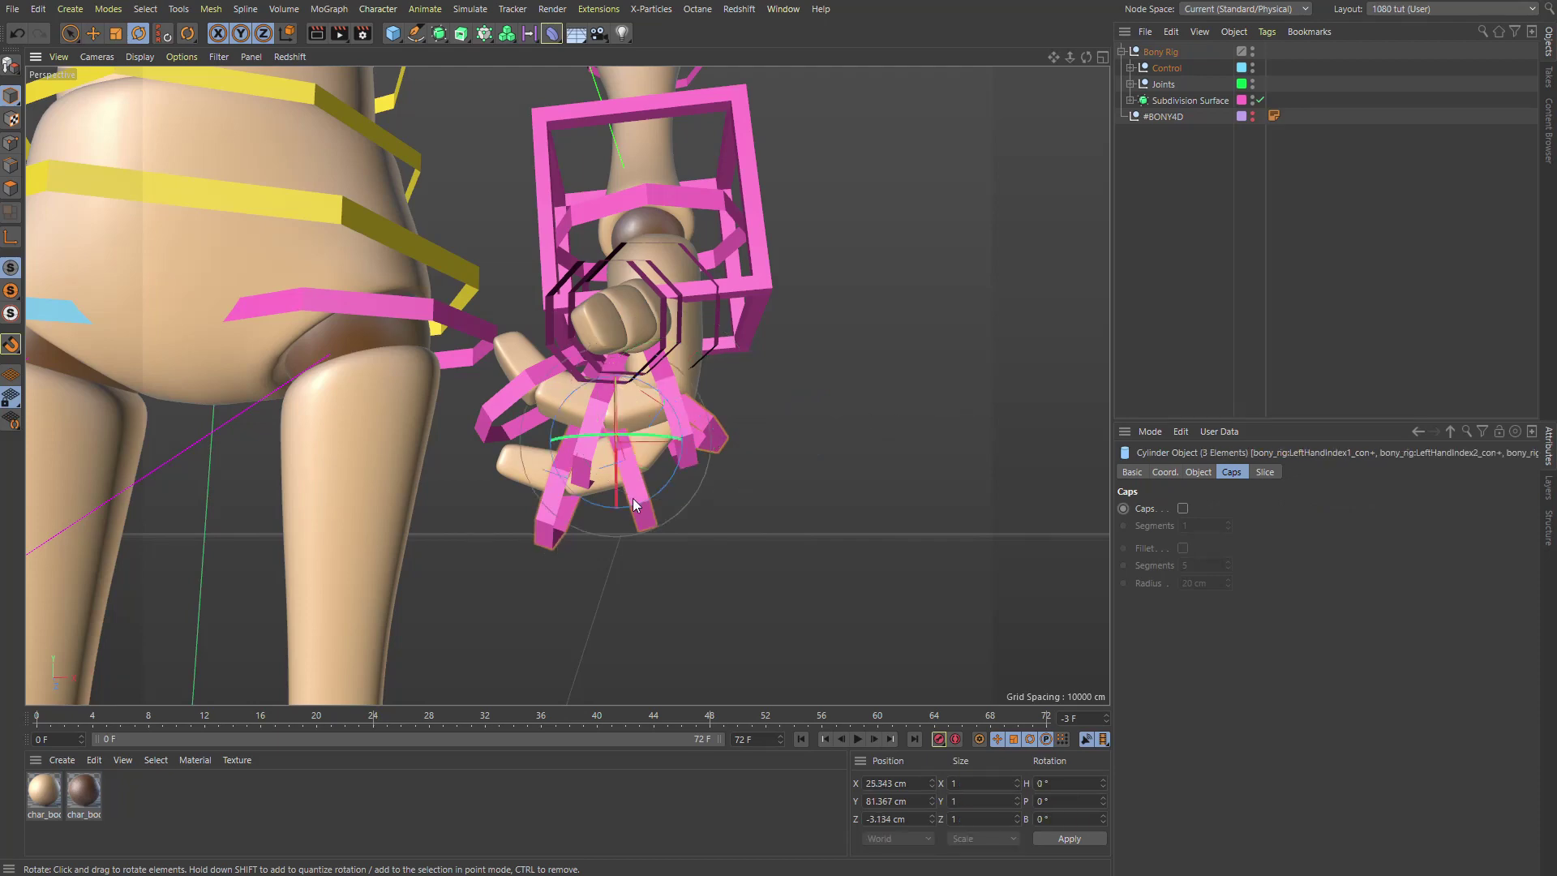
{"action": "left_click_drag", "start_coordinate": [637, 437], "coordinate": [616, 404]}
Raise the left hand control toward the upper body and rotate it so the thumb turns upward.
{"action": "left_click", "coordinate": [756, 281]}
{"action": "right_click_drag", "start_coordinate": [756, 282], "coordinate": [645, 300], "text": "alt"}
{"action": "left_click_drag", "start_coordinate": [646, 300], "coordinate": [511, 287], "text": "alt"}
{"action": "key", "text": "e"}
{"action": "left_click_drag", "start_coordinate": [896, 320], "coordinate": [753, 169]}
{"action": "key", "text": "r"}
{"action": "left_click_drag", "start_coordinate": [843, 78], "coordinate": [681, 195]}
Place the thumbs-up left hand in front of the chest at about X 9.6, Y 136.6, Z -27.1 cm.
{"action": "middle_click_drag", "start_coordinate": [666, 120], "coordinate": [777, 370], "text": "alt"}
{"action": "key", "text": "e"}
{"action": "left_click_drag", "start_coordinate": [847, 470], "coordinate": [776, 331]}
{"action": "key", "text": "r"}
{"action": "key", "text": "e"}
{"action": "left_click_drag", "start_coordinate": [924, 370], "coordinate": [780, 396]}
Expand the Subdivision Surface hierarchy and hide the Bony_Arms mesh in the viewport.
{"action": "left_click_drag", "start_coordinate": [567, 365], "coordinate": [594, 335], "text": "alt"}
{"action": "right_click_drag", "start_coordinate": [593, 336], "coordinate": [519, 342], "text": "alt"}
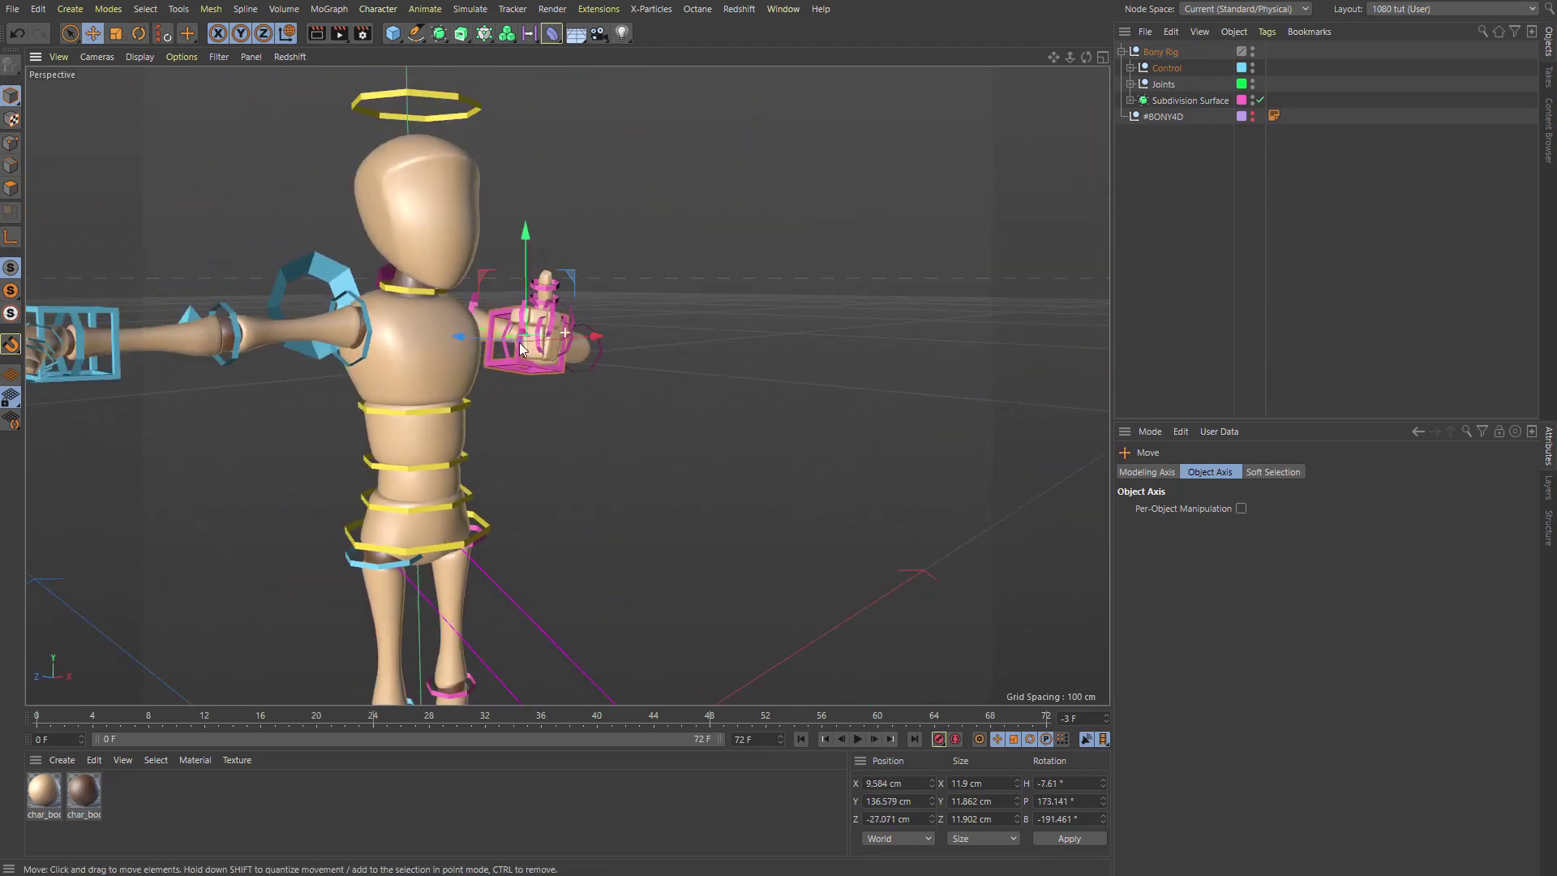
{"action": "left_click_drag", "start_coordinate": [519, 342], "coordinate": [667, 362], "text": "alt"}
{"action": "left_click_drag", "start_coordinate": [259, 415], "coordinate": [617, 357], "text": "alt"}
{"action": "left_click", "coordinate": [1130, 101]}
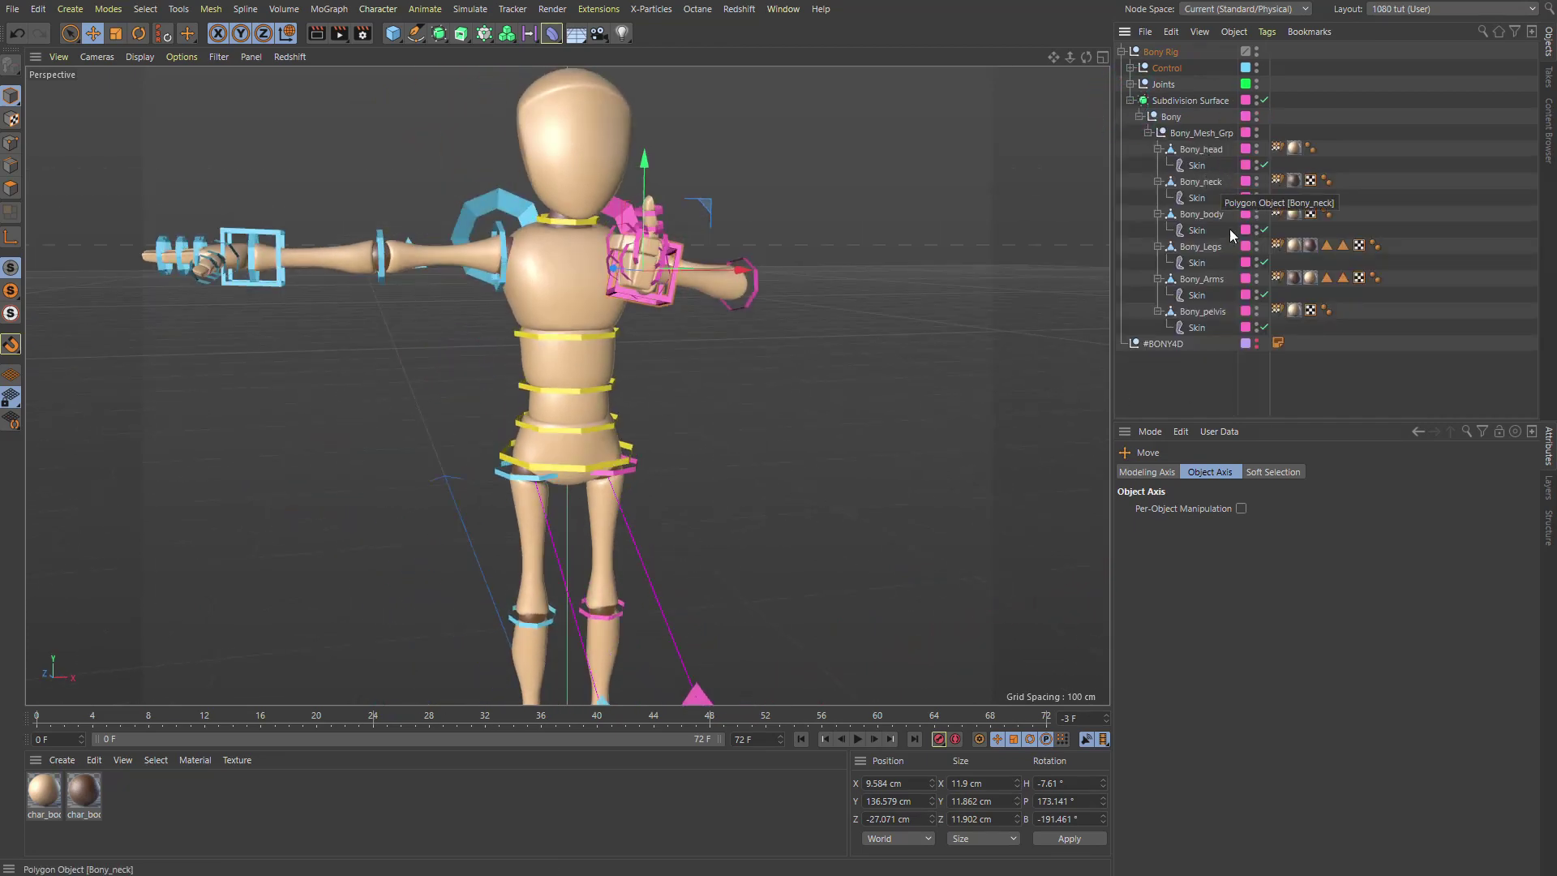
{"action": "left_click", "coordinate": [1257, 279]}
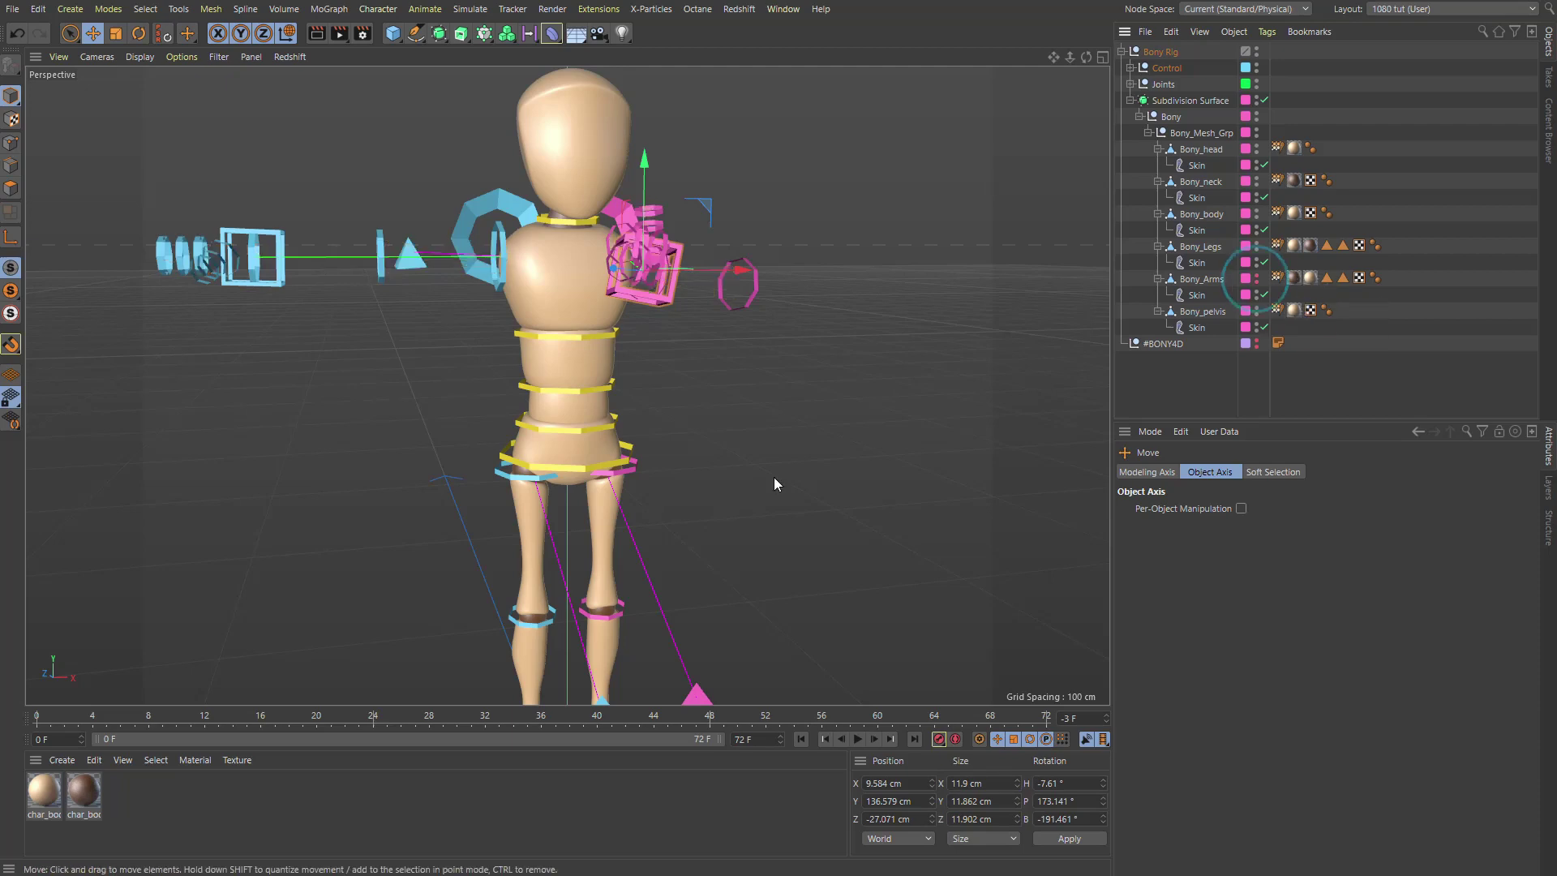
Show the layer list, expand the Joints and Control hierarchies, and hide the bony_rig:LeftShoulder_con+ control in the viewport.
{"action": "left_click_drag", "start_coordinate": [629, 262], "coordinate": [555, 320], "text": "alt"}
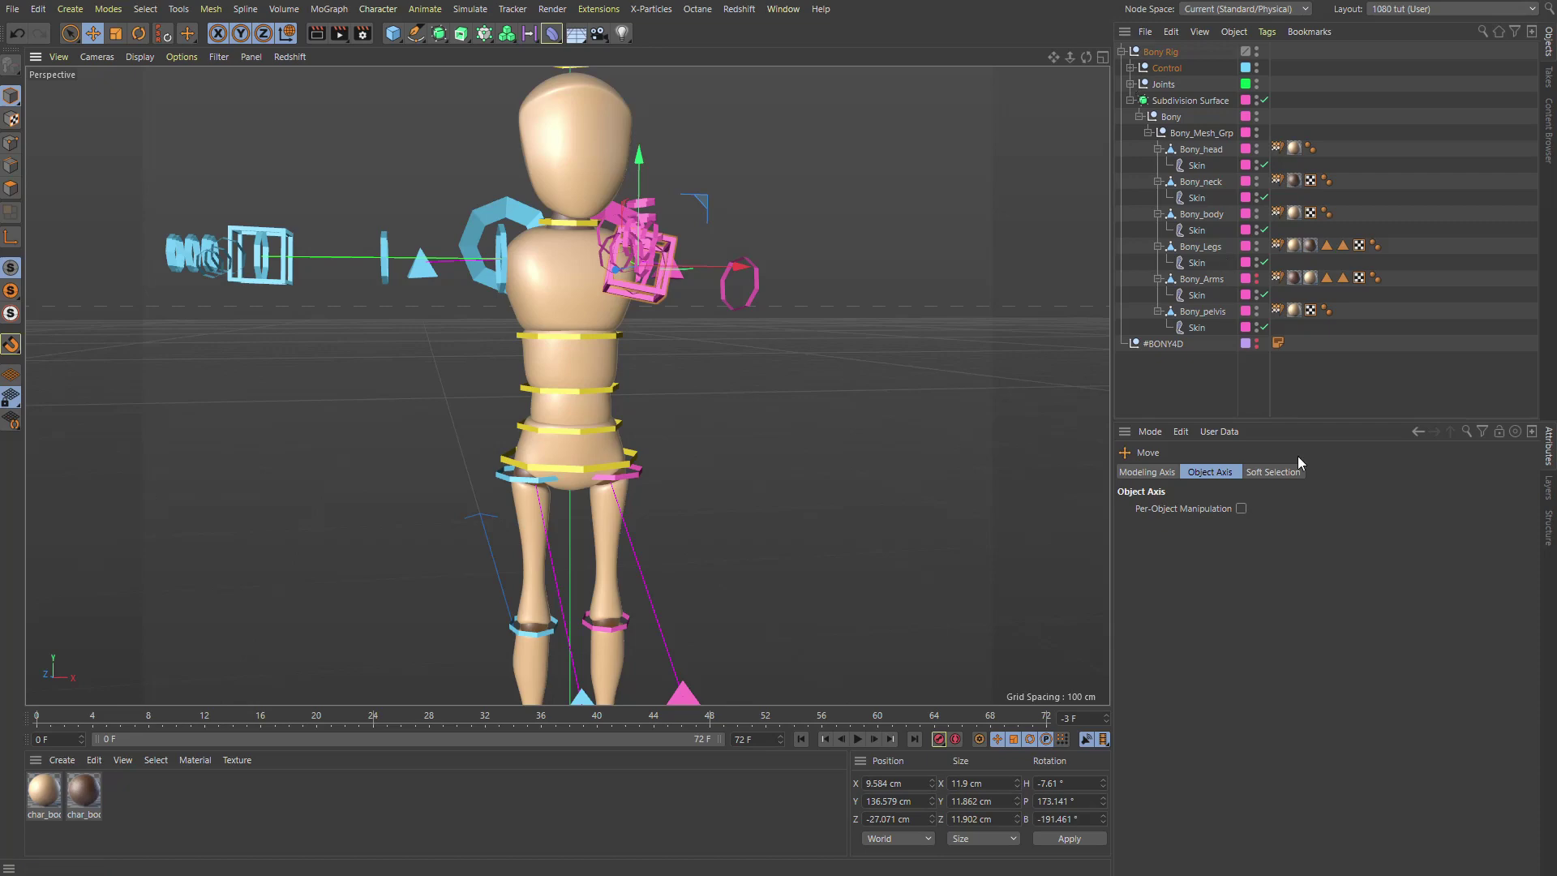
{"action": "left_click", "coordinate": [1549, 487]}
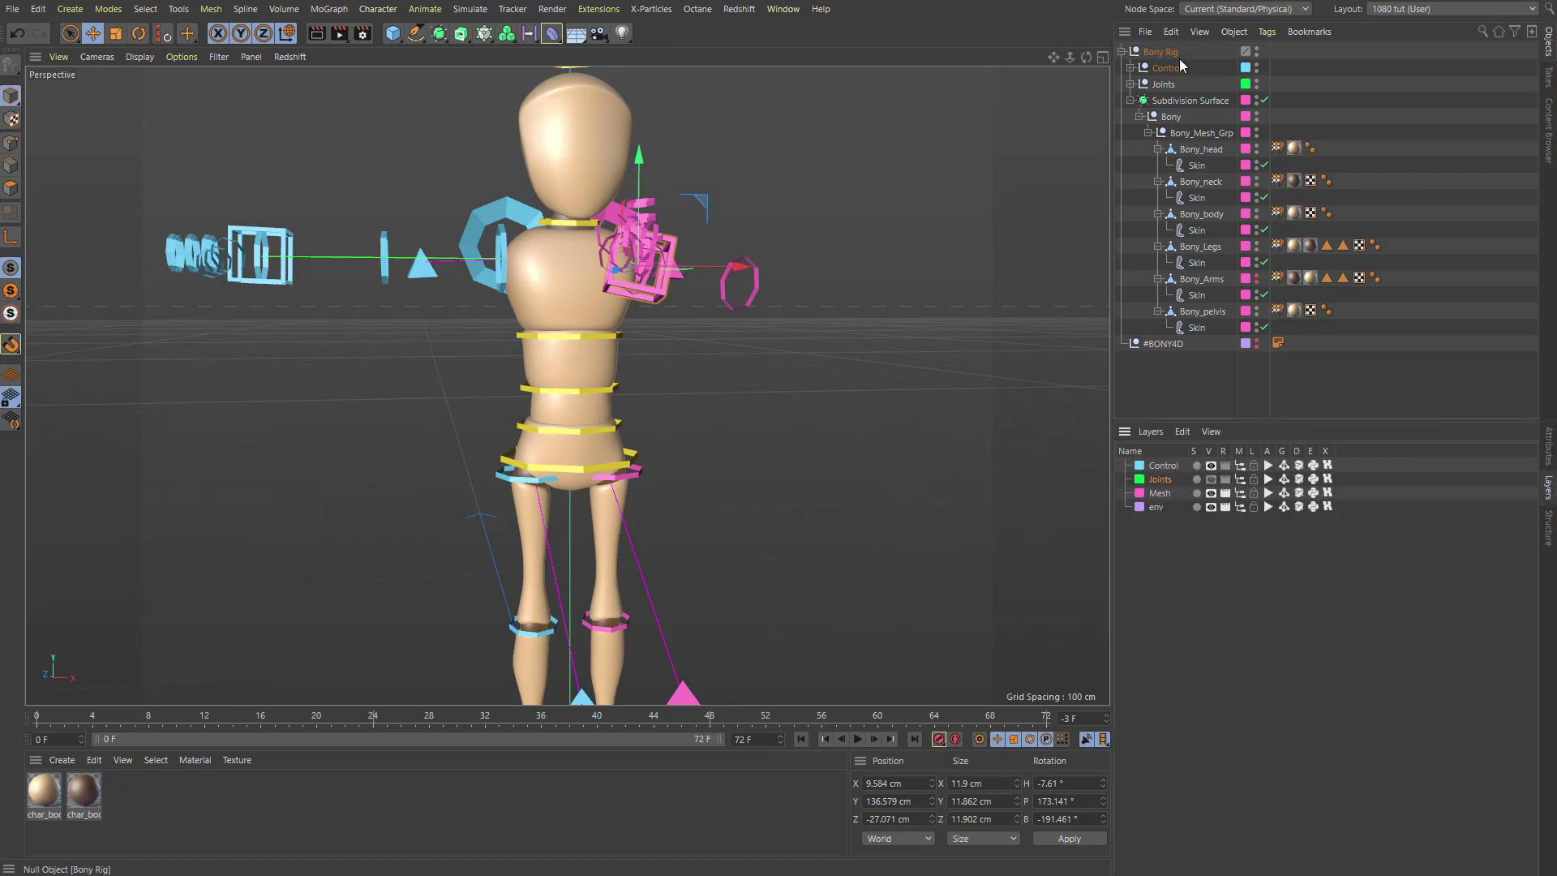
{"action": "left_click", "coordinate": [1130, 83]}
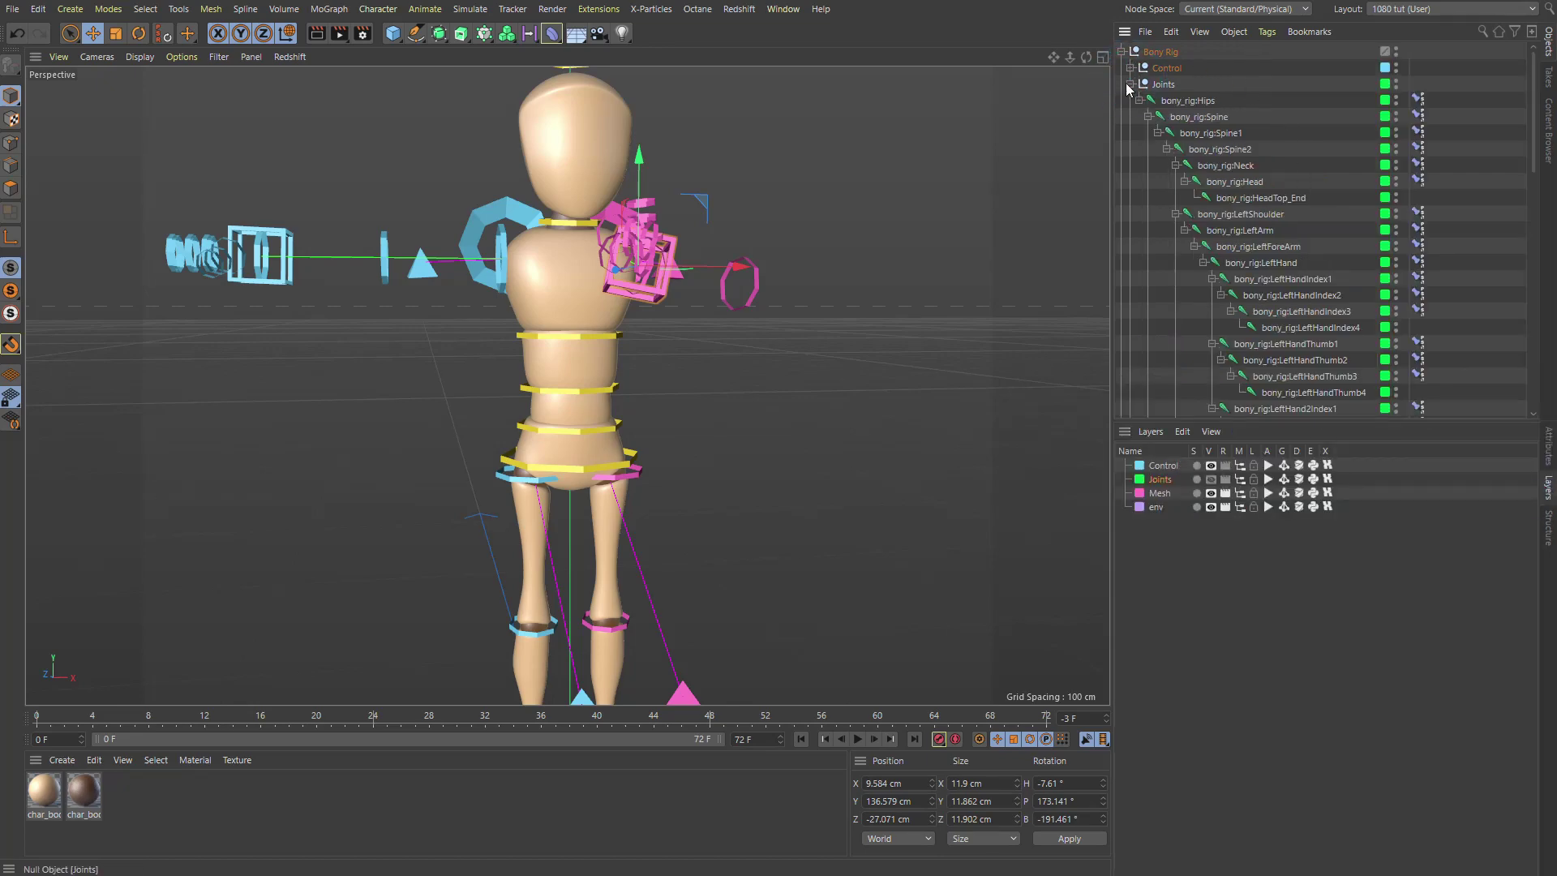
{"action": "left_click", "coordinate": [1130, 68]}
{"action": "left_click_drag", "start_coordinate": [681, 268], "coordinate": [565, 123], "text": "alt"}
{"action": "scroll", "coordinate": [1172, 108], "scroll_direction": "down", "scroll_amount": 5}
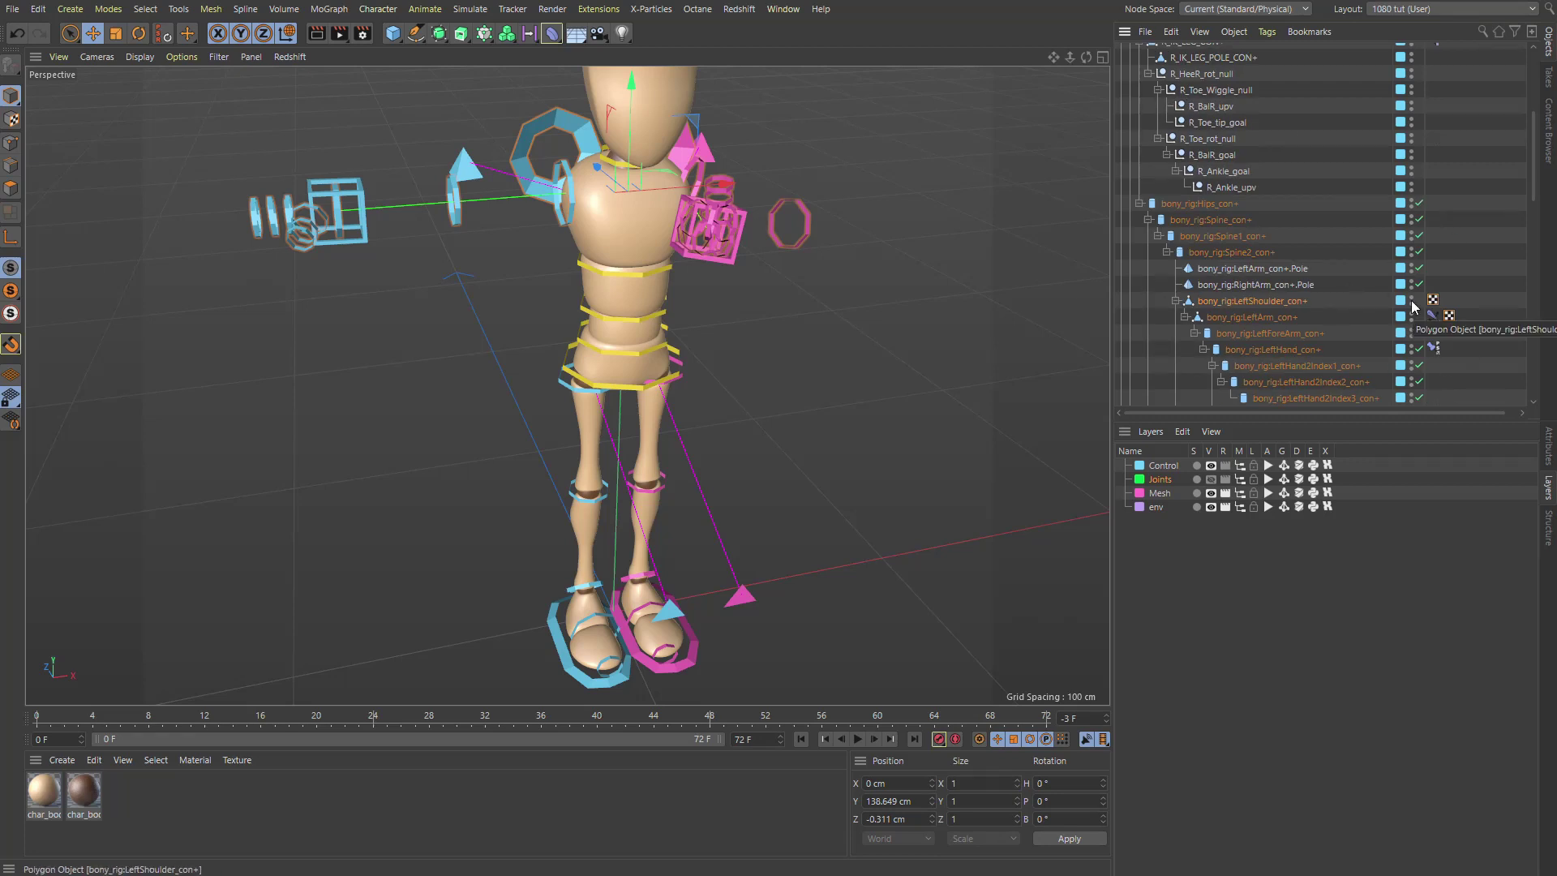
{"action": "left_click", "coordinate": [1412, 302]}
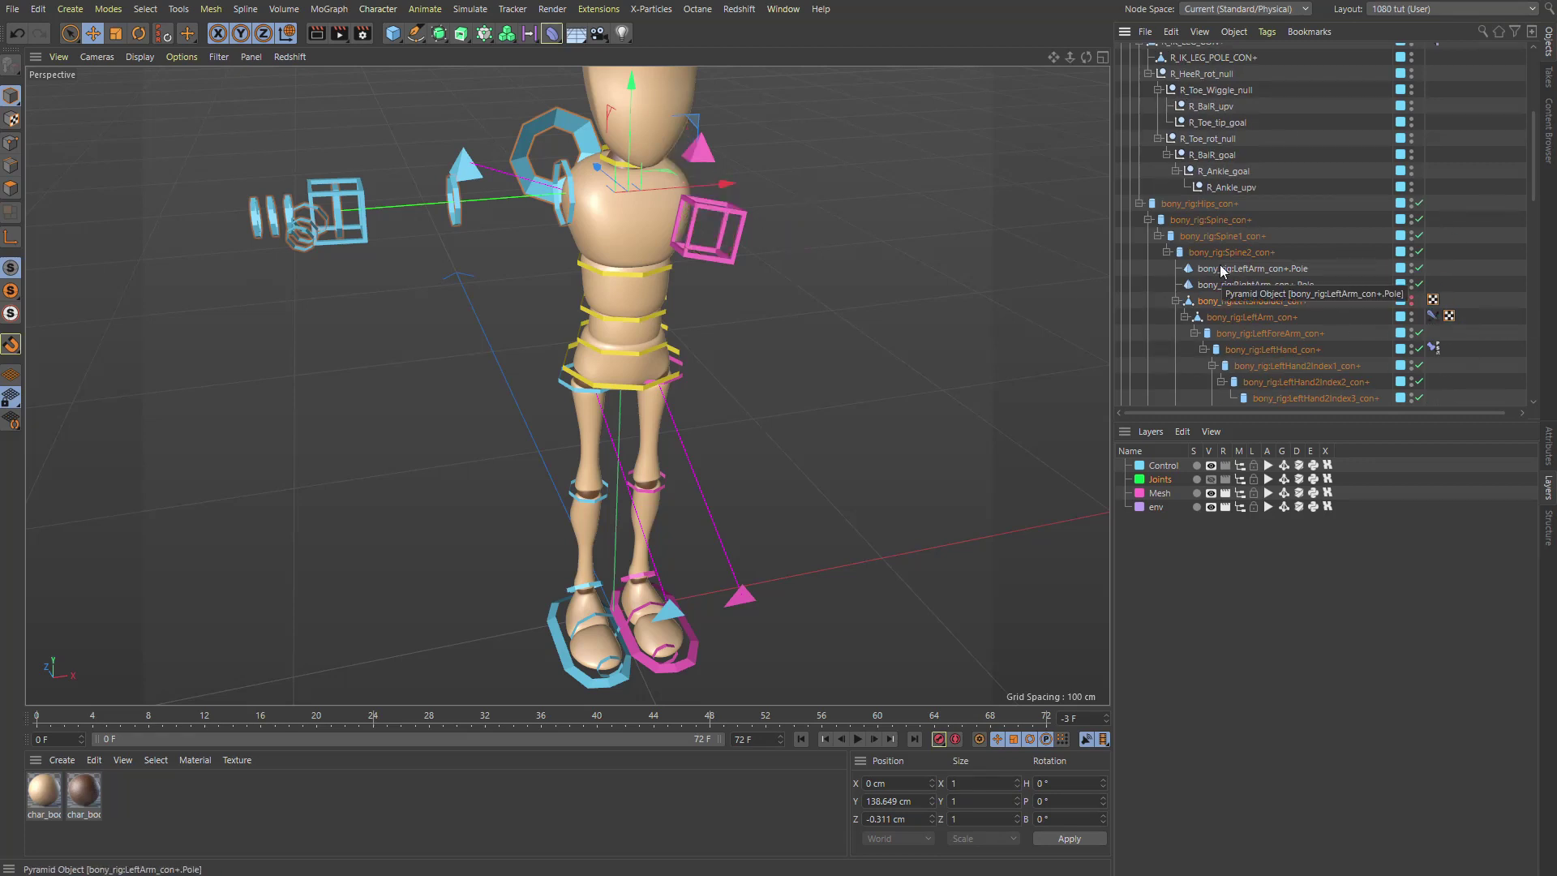
Hide the bony_rig:RightShoulder_con+ control with its arm controls in the viewport.
{"action": "scroll", "coordinate": [1264, 259], "scroll_direction": "down", "scroll_amount": 5}
{"action": "left_click", "coordinate": [1411, 314]}
{"action": "left_click_drag", "start_coordinate": [856, 209], "coordinate": [799, 174], "text": "alt"}
Hide the LeftHand_con+.Goal and RightHand_con+.Goal controls in the viewport.
{"action": "left_click", "coordinate": [920, 292]}
{"action": "left_click", "coordinate": [758, 274]}
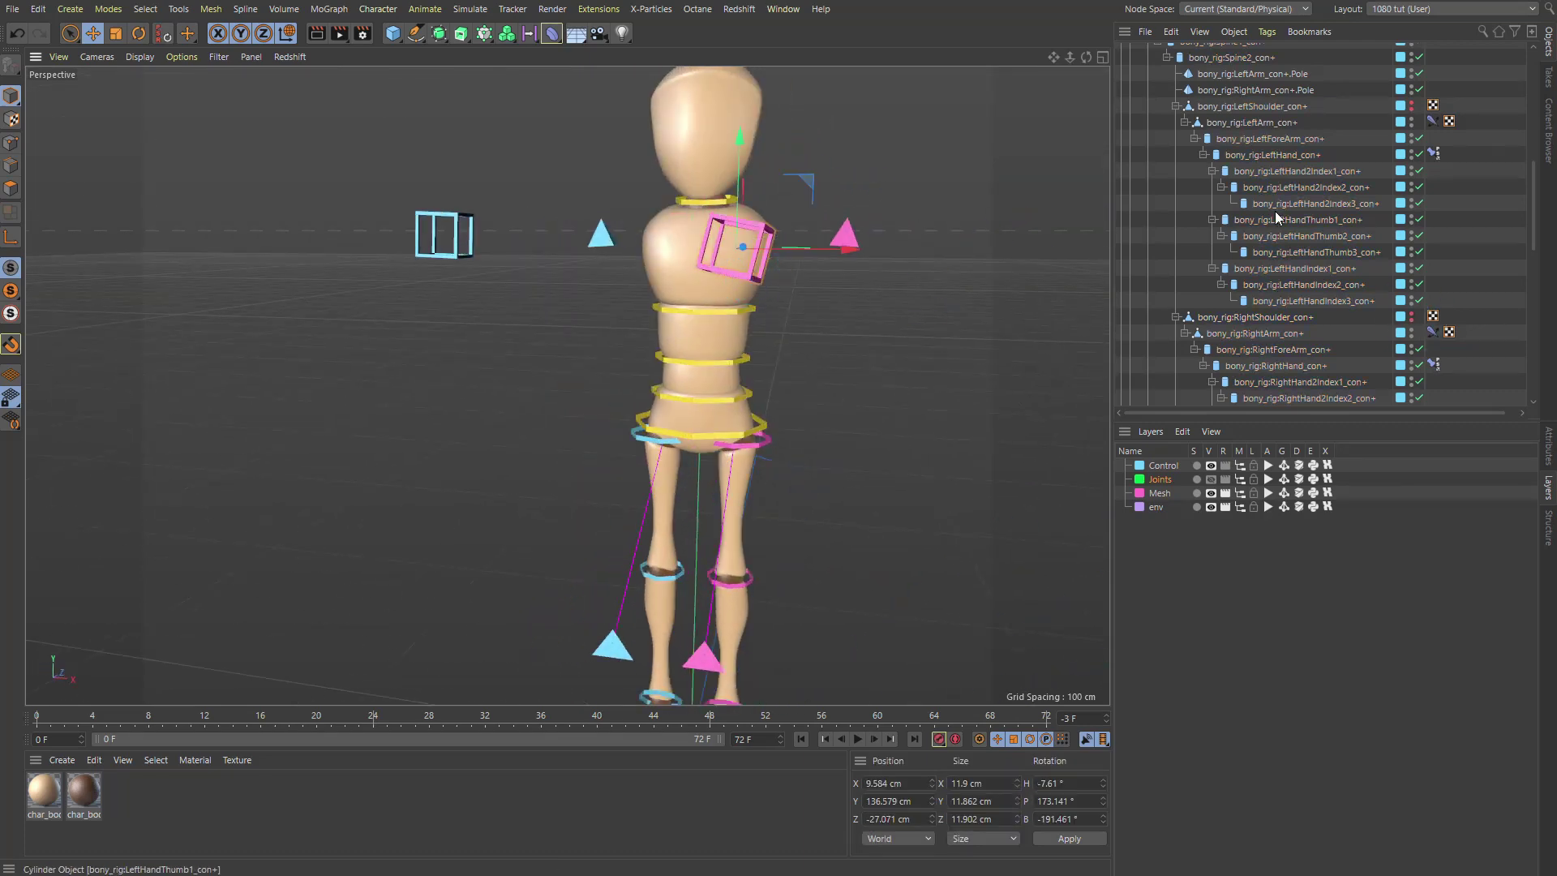
{"action": "scroll", "coordinate": [1275, 210], "scroll_direction": "up", "scroll_amount": 10}
{"action": "left_click", "coordinate": [1411, 83]}
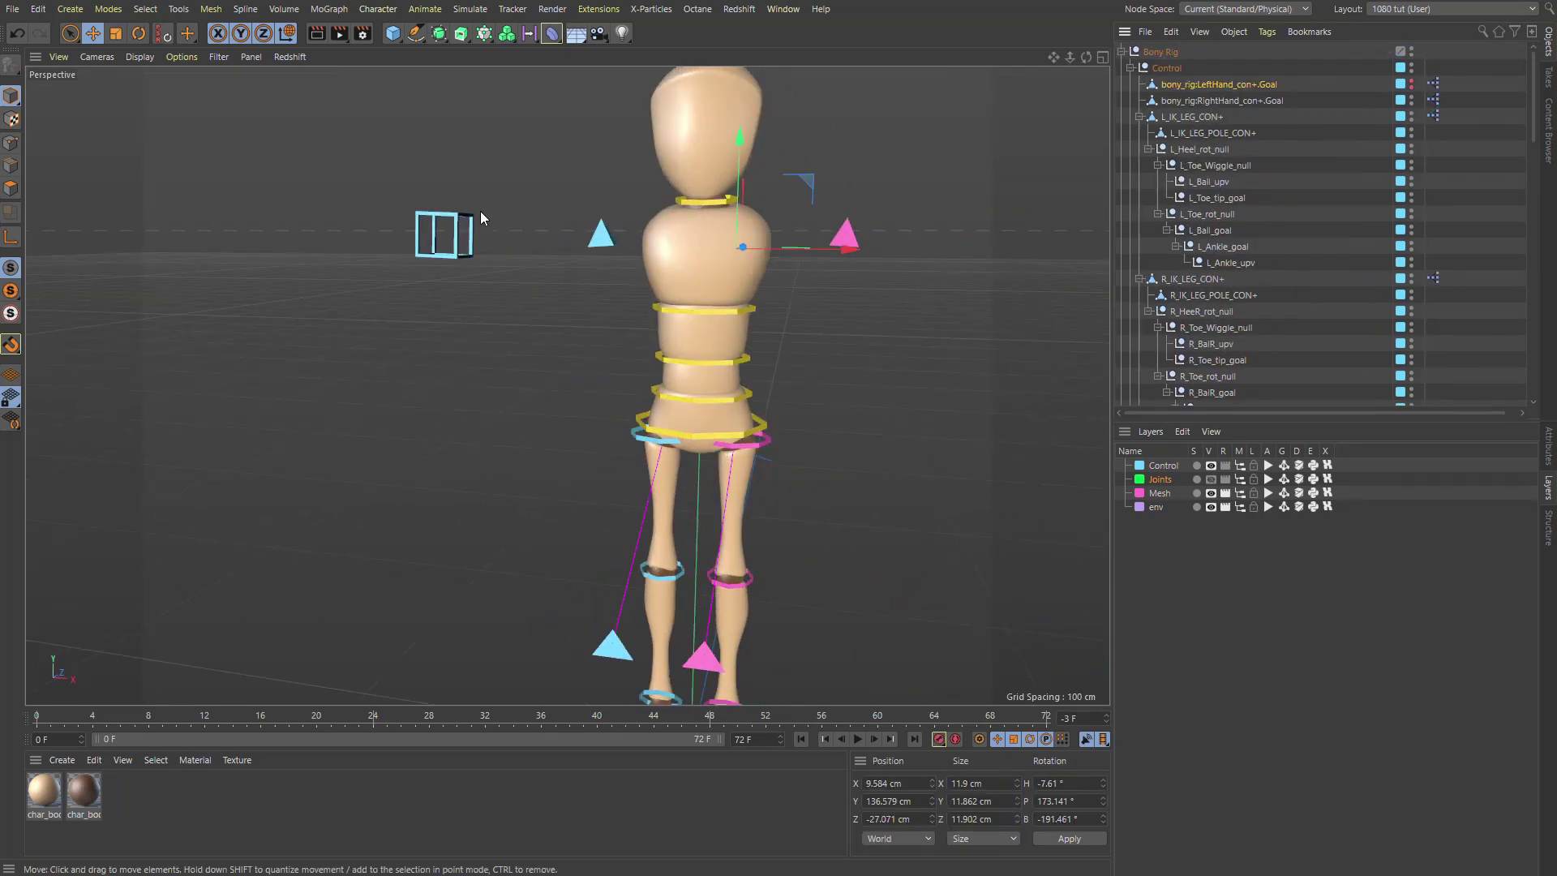
{"action": "left_click", "coordinate": [1411, 99]}
Try rotating the yellow hip control of the character and undo the rotation.
{"action": "left_click_drag", "start_coordinate": [795, 243], "coordinate": [860, 292], "text": "alt"}
{"action": "right_click", "coordinate": [878, 296]}
{"action": "left_click", "coordinate": [819, 381]}
{"action": "left_click", "coordinate": [693, 408]}
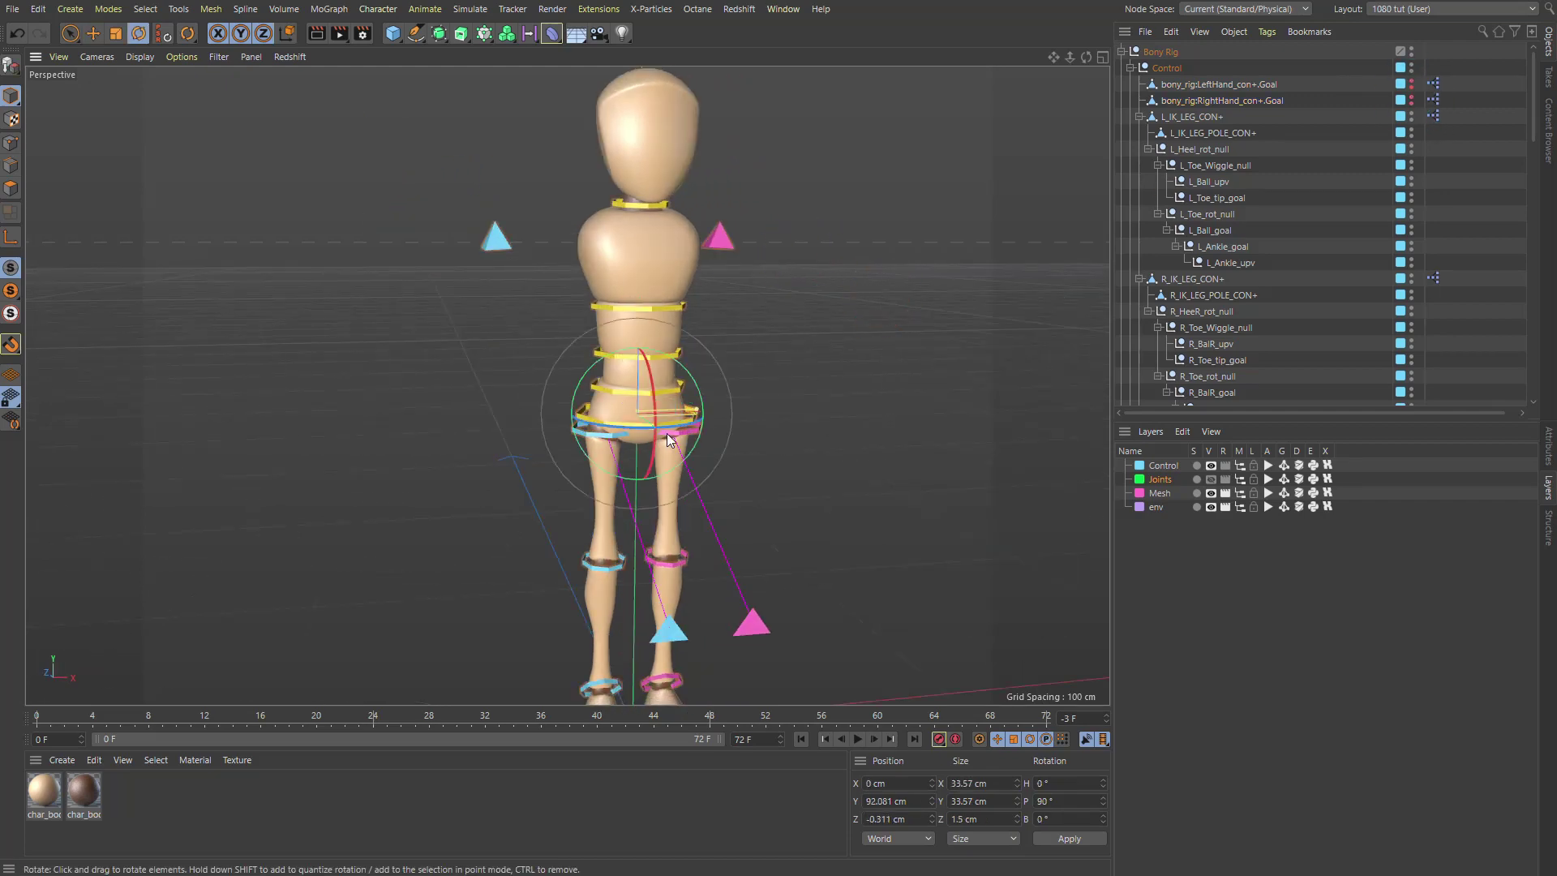
{"action": "left_click_drag", "start_coordinate": [655, 433], "coordinate": [649, 373]}
{"action": "key", "text": "ctrl+z"}
{"action": "right_click_drag", "start_coordinate": [649, 373], "coordinate": [603, 386], "text": "alt"}
{"action": "key", "text": "ctrl+z"}
{"action": "left_click_drag", "start_coordinate": [575, 345], "coordinate": [517, 441], "text": "alt"}
{"action": "scroll", "coordinate": [627, 433], "scroll_direction": "up", "scroll_amount": 4}
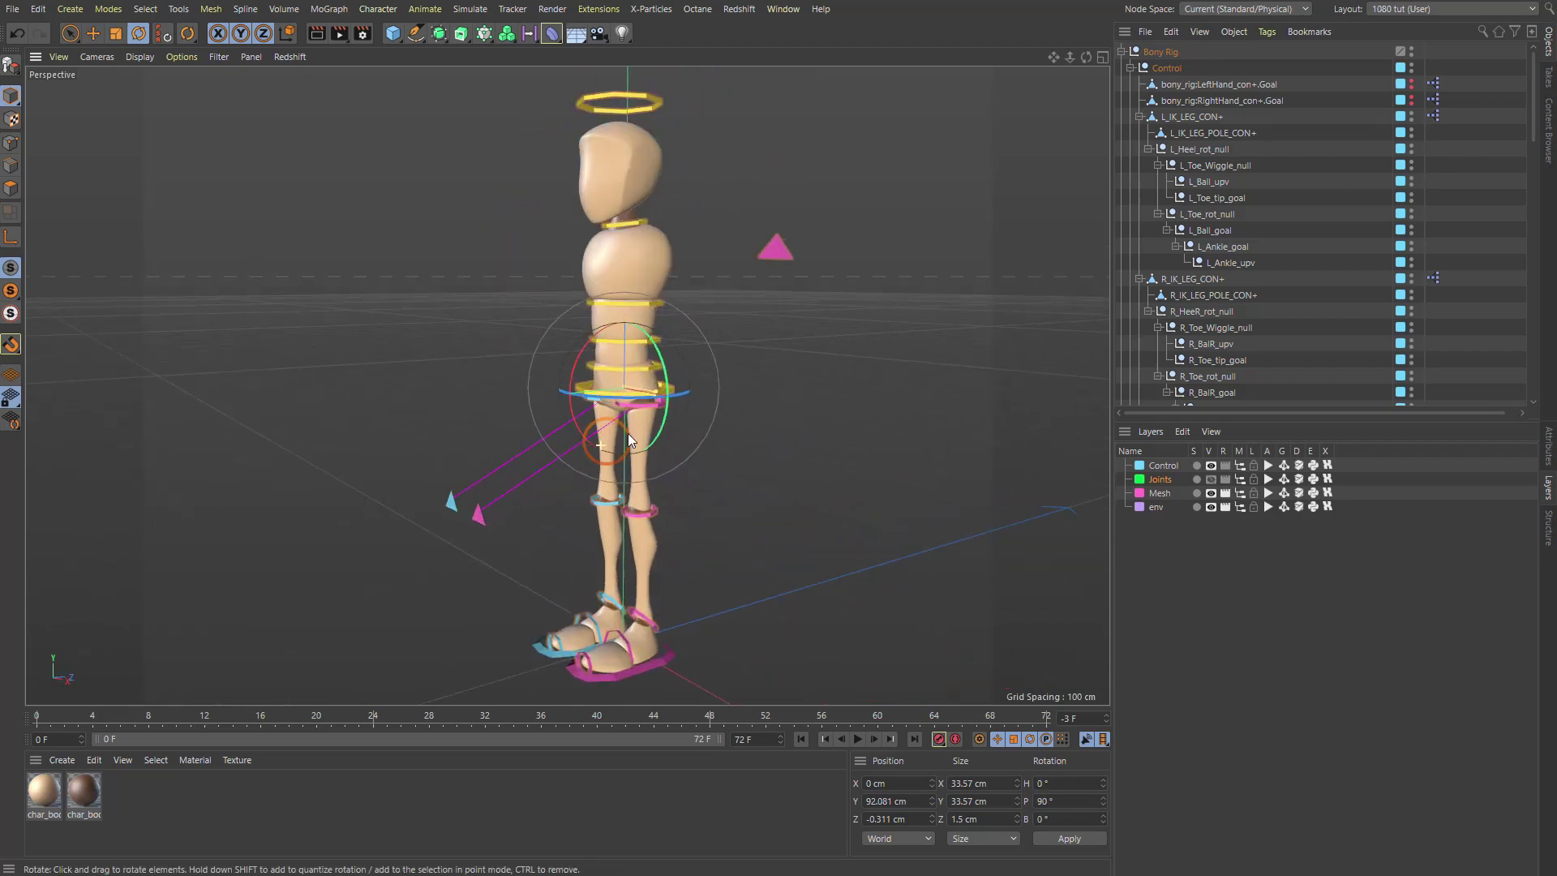
Try adjusting the left foot control and the body controls, and undo the changes.
{"action": "left_click", "coordinate": [674, 655]}
{"action": "left_click_drag", "start_coordinate": [674, 654], "coordinate": [618, 518], "text": "alt"}
{"action": "key", "text": "ctrl+z"}
{"action": "key", "text": "e"}
{"action": "left_click_drag", "start_coordinate": [568, 366], "coordinate": [751, 331], "text": "alt"}
{"action": "left_click", "coordinate": [750, 337]}
{"action": "left_click_drag", "start_coordinate": [743, 392], "coordinate": [655, 496], "text": "alt"}
{"action": "key", "text": "ctrl+z"}
{"action": "key", "text": "ctrl+z"}
{"action": "key", "text": "ctrl+z"}
Move the left foot control backward behind the character to about Z 49 cm.
{"action": "left_click_drag", "start_coordinate": [561, 566], "coordinate": [568, 621], "text": "alt"}
{"action": "middle_click_drag", "start_coordinate": [567, 621], "coordinate": [462, 553], "text": "alt"}
{"action": "left_click_drag", "start_coordinate": [598, 550], "coordinate": [728, 548]}
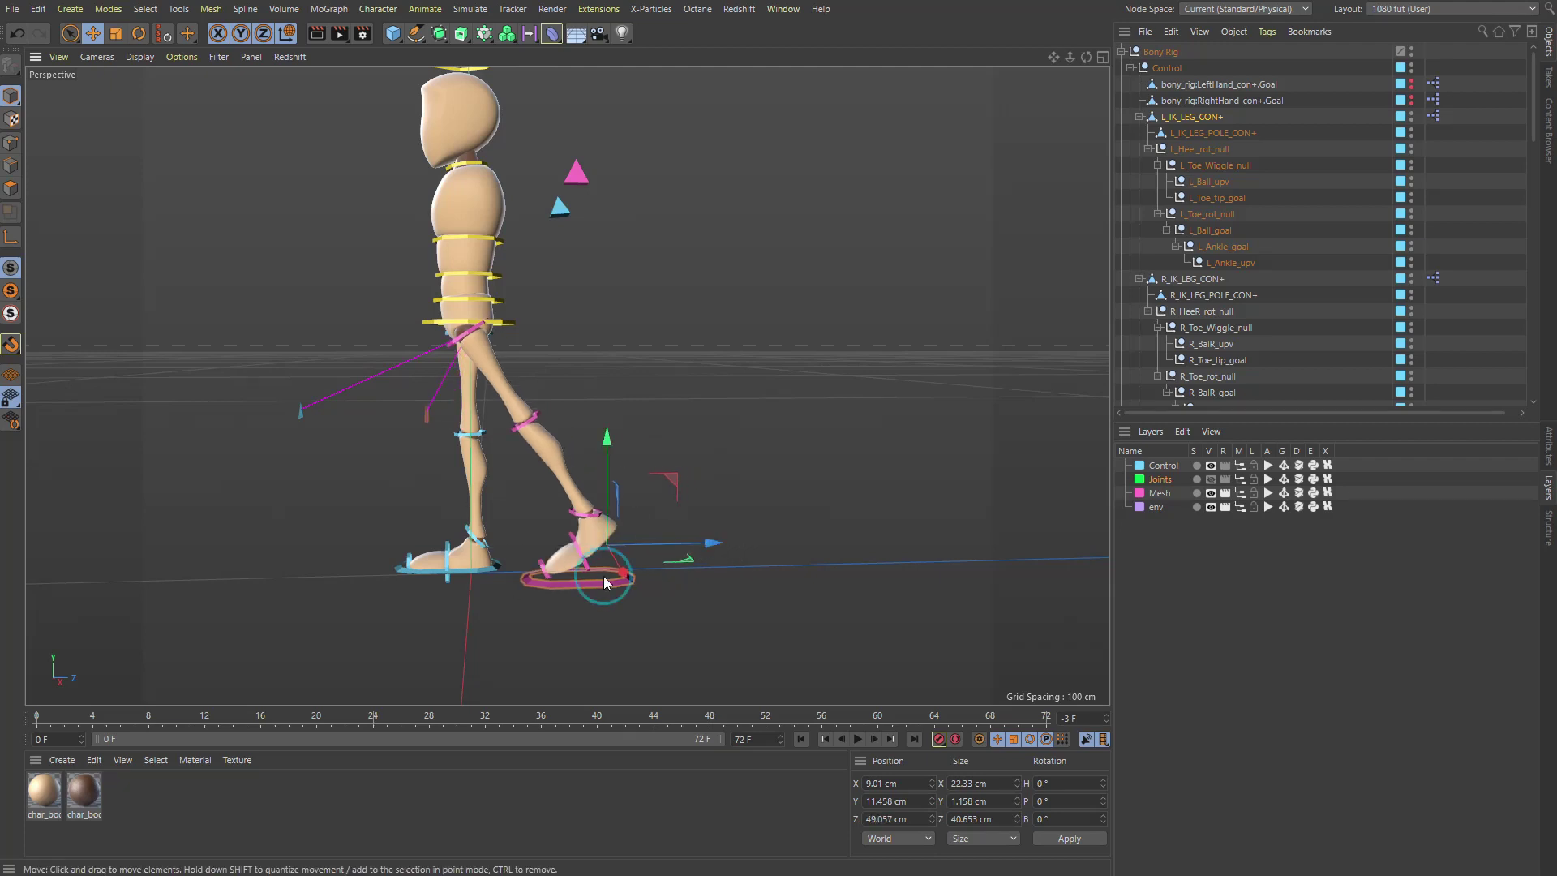
Test Ball Rotate at 100% on L_IK_LEG_CON+ while moving the foot forward, and reset it to 0%.
{"action": "left_click", "coordinate": [1549, 442]}
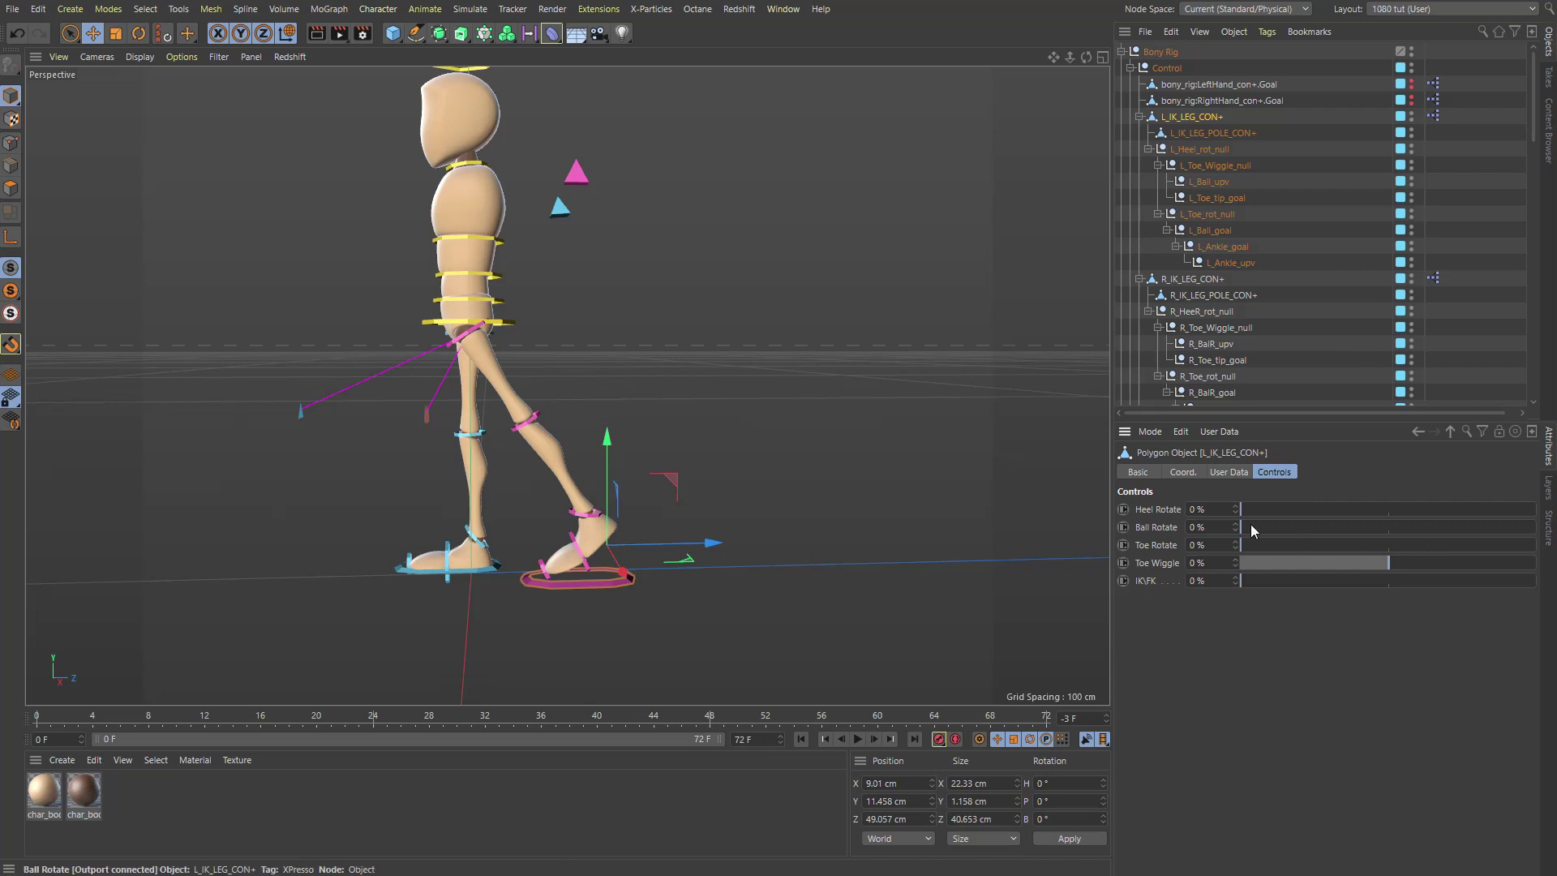
{"action": "left_click_drag", "start_coordinate": [1250, 527], "coordinate": [1534, 527]}
{"action": "left_click_drag", "start_coordinate": [707, 551], "coordinate": [658, 552]}
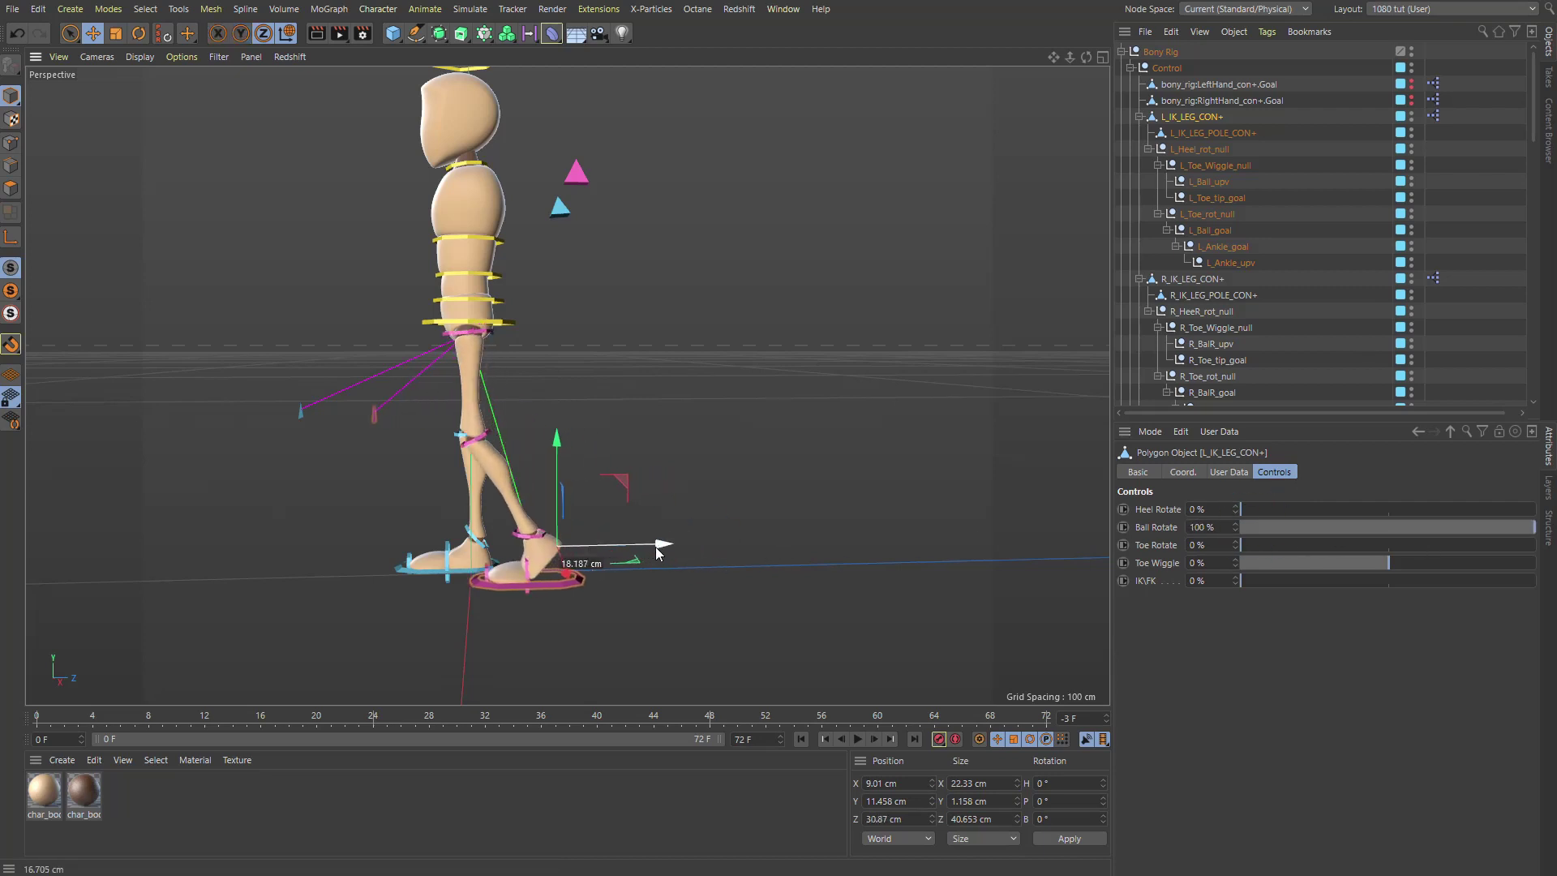
{"action": "left_click_drag", "start_coordinate": [1530, 527], "coordinate": [1234, 561]}
{"action": "left_click_drag", "start_coordinate": [655, 561], "coordinate": [593, 554]}
{"action": "left_click_drag", "start_coordinate": [1320, 526], "coordinate": [1242, 527]}
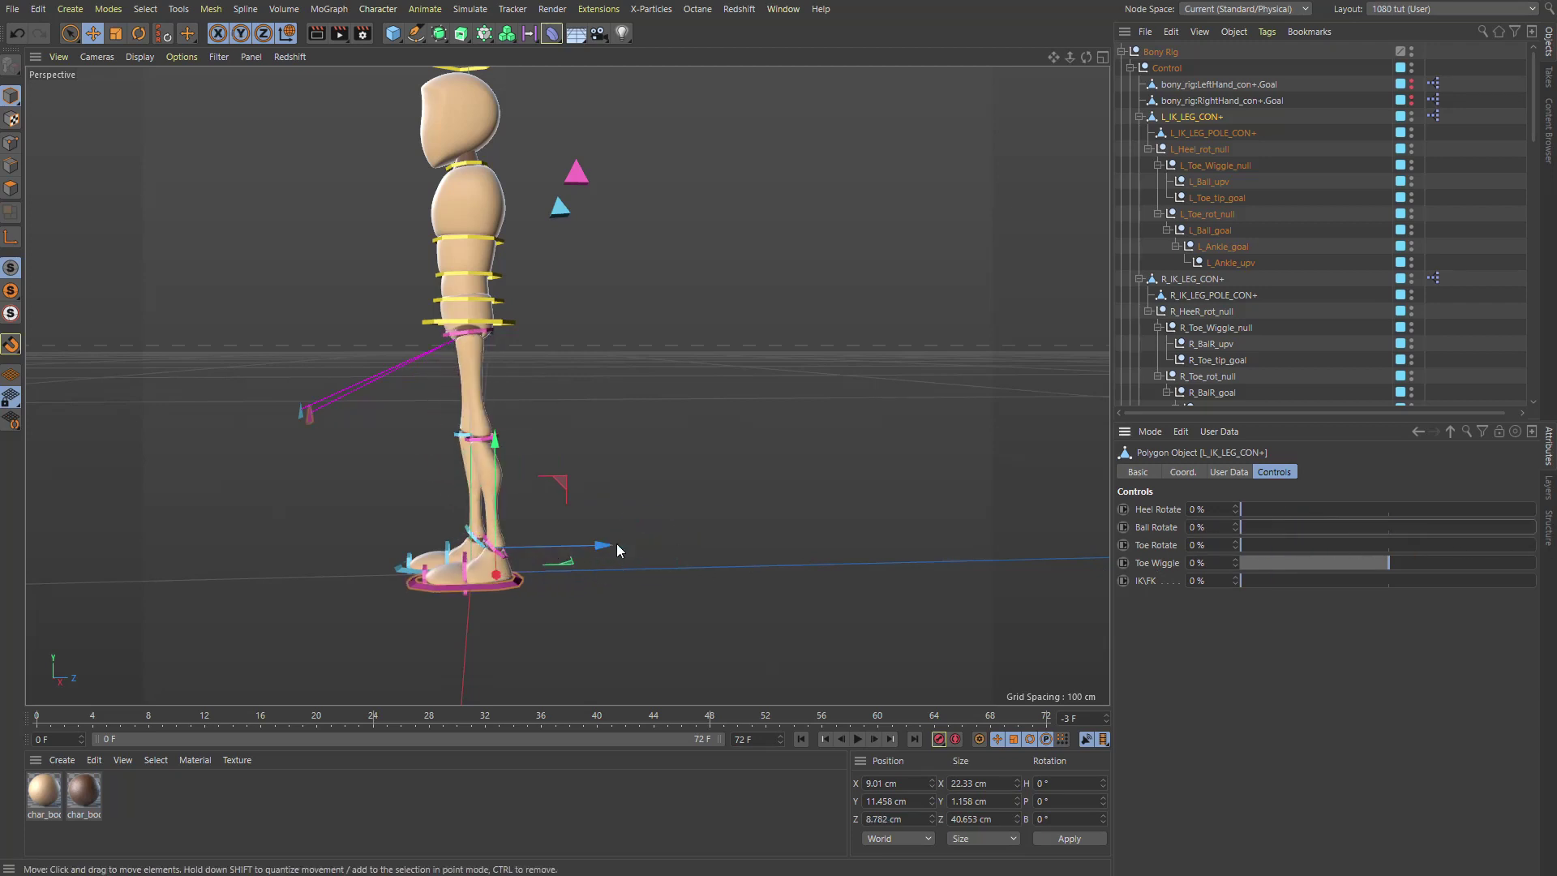
Move the left foot control backward to about Z 51 cm and set its Toe Rotate to 100%.
{"action": "left_click_drag", "start_coordinate": [615, 543], "coordinate": [697, 543]}
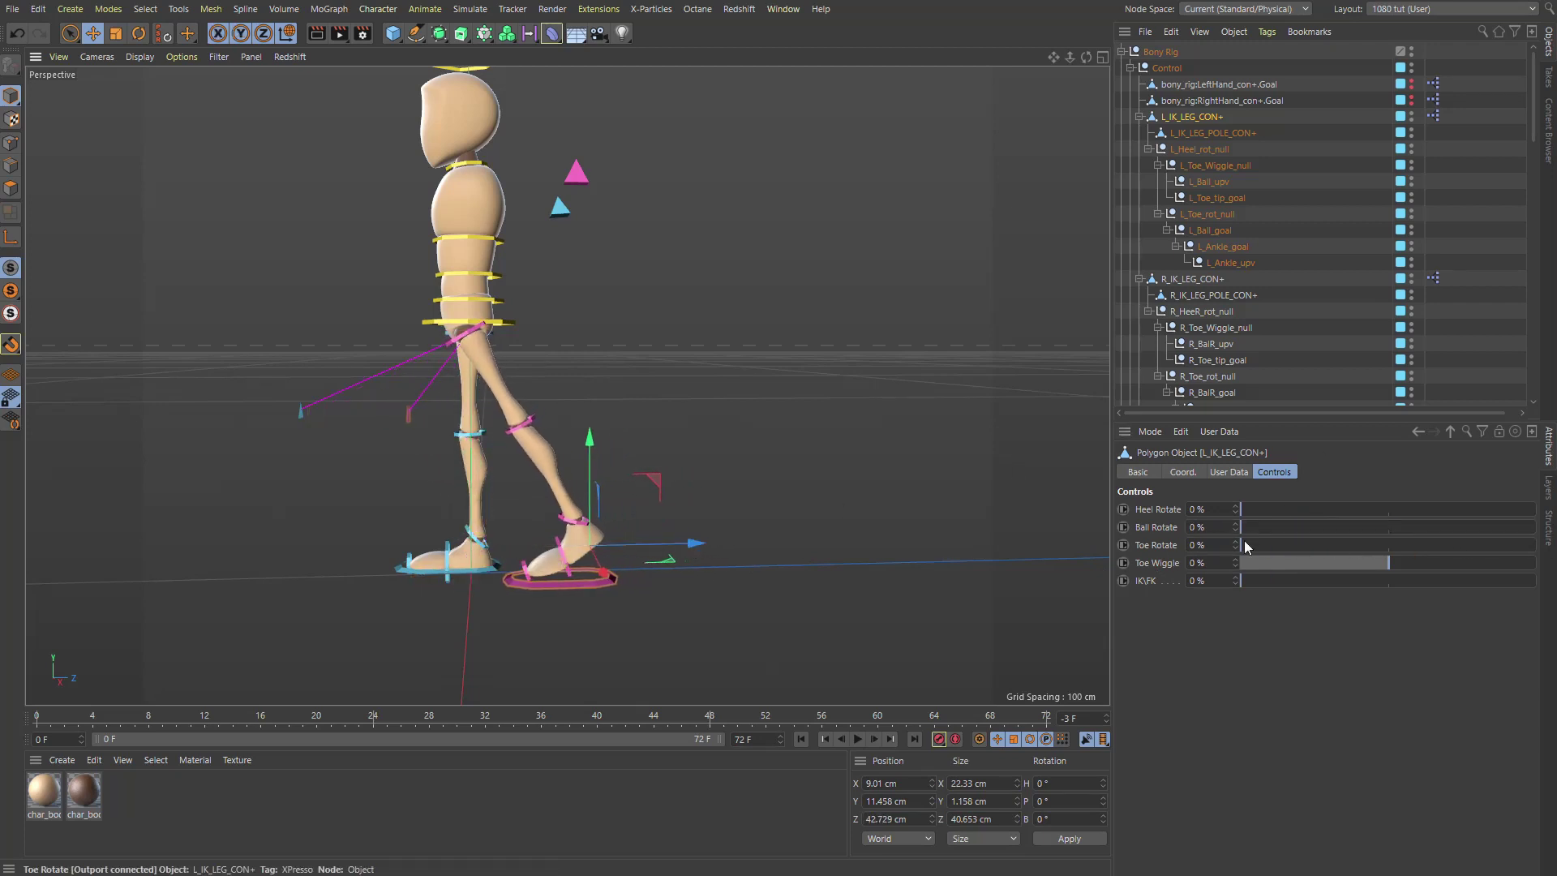
{"action": "left_click_drag", "start_coordinate": [1243, 544], "coordinate": [1532, 544]}
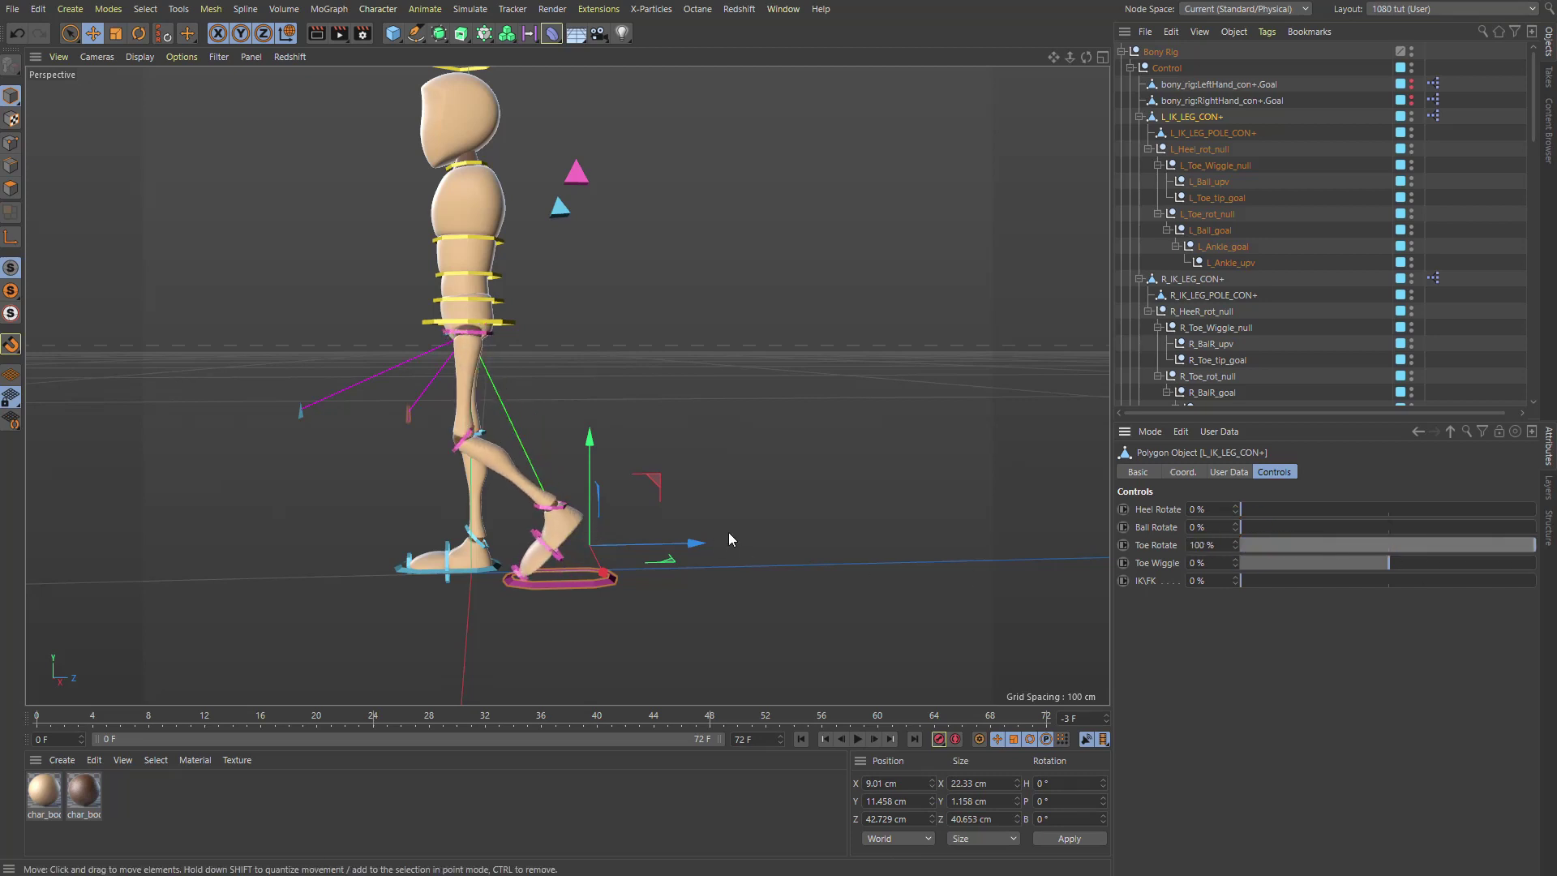
{"action": "mouse_move", "coordinate": [685, 543]}
{"action": "left_mouse_down"}
{"action": "mouse_move", "coordinate": [671, 538]}
{"action": "mouse_move", "coordinate": [698, 552]}
{"action": "left_mouse_up"}
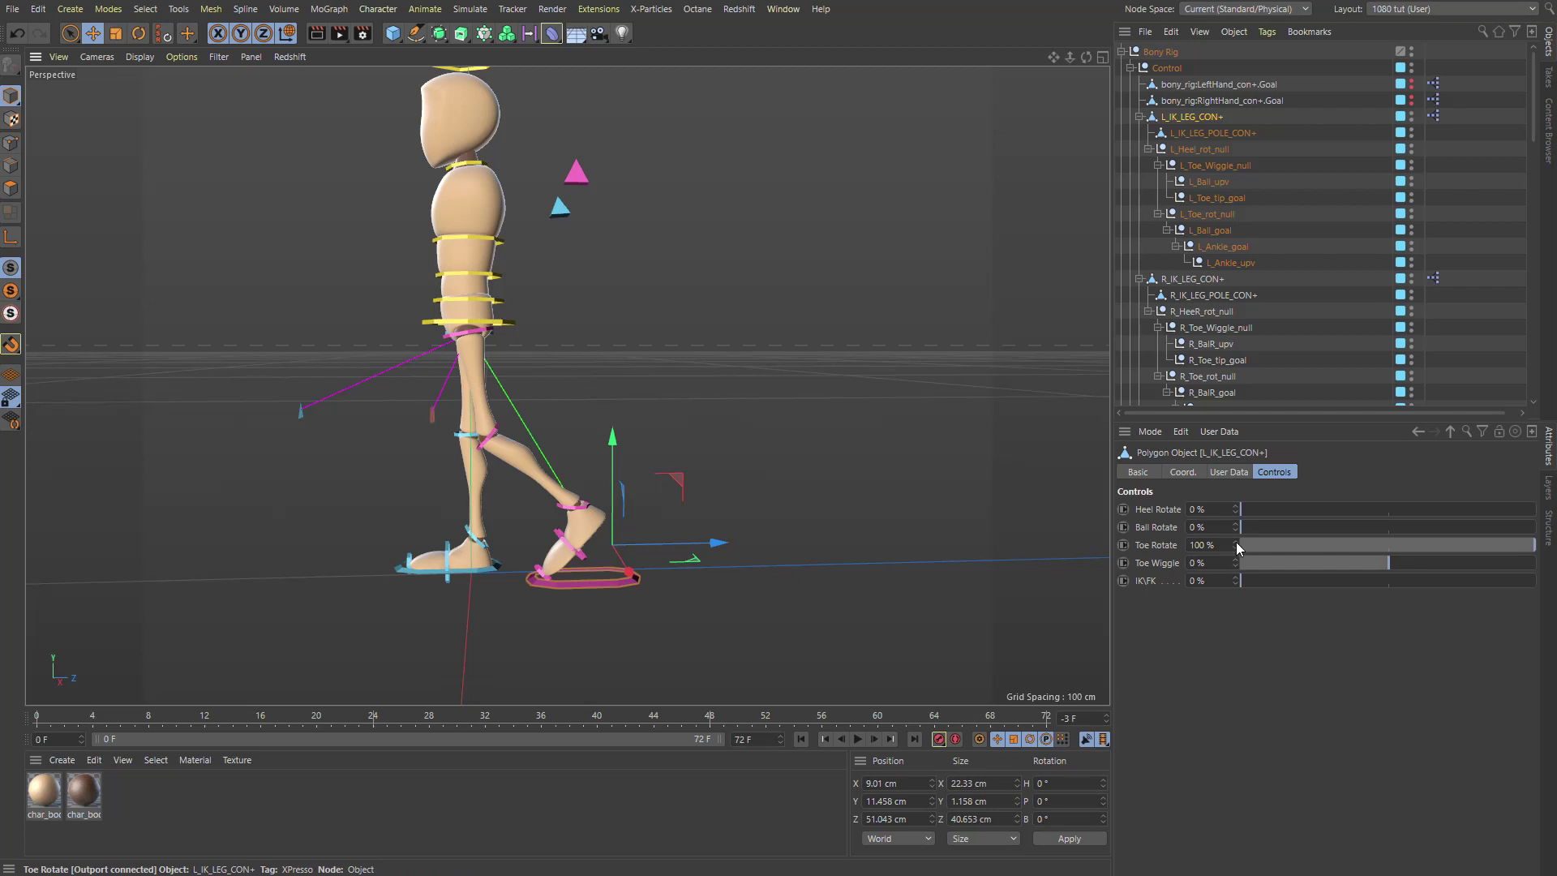
{"action": "left_click_drag", "start_coordinate": [1238, 552], "coordinate": [1235, 511]}
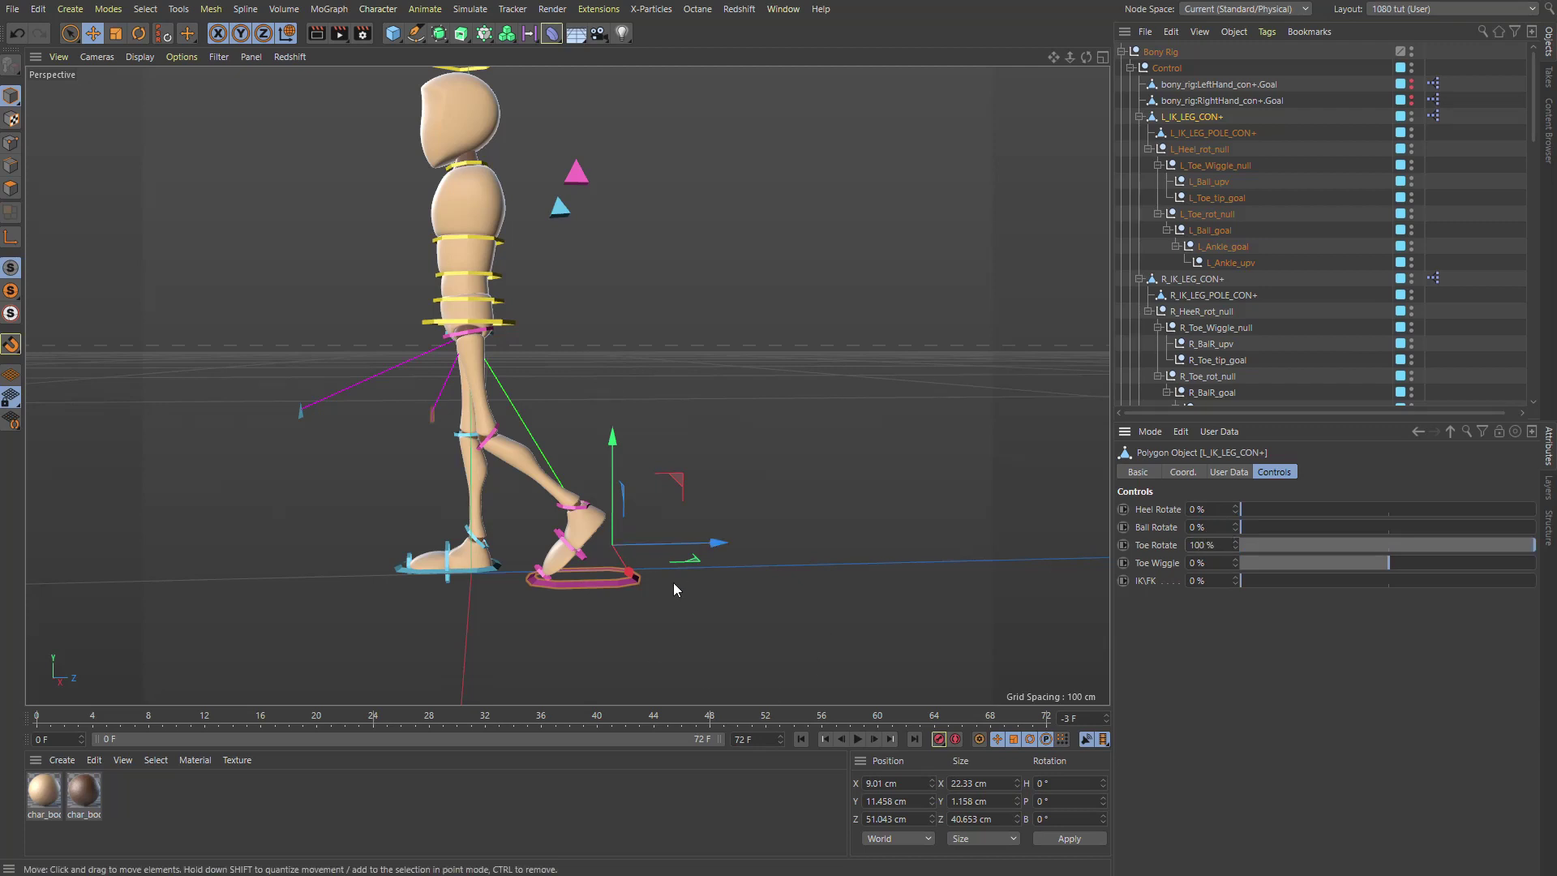
Bring the left foot control forward in front of the right foot and reset its Toe Rotate to 0%.
{"action": "left_click_drag", "start_coordinate": [712, 540], "coordinate": [398, 539]}
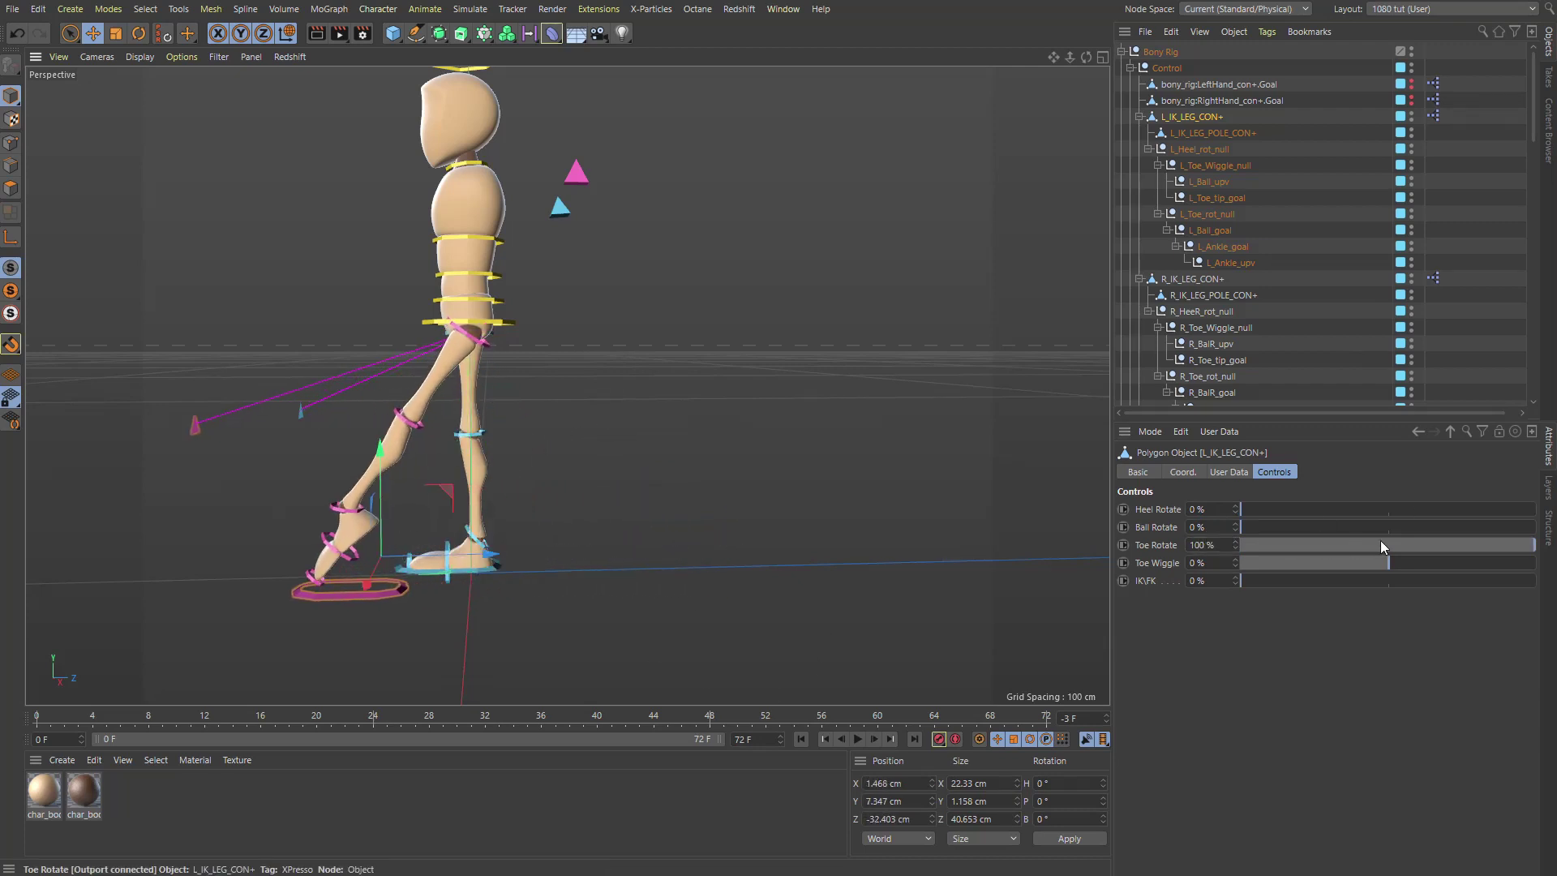
{"action": "left_click_drag", "start_coordinate": [1381, 544], "coordinate": [447, 537]}
{"action": "left_click_drag", "start_coordinate": [363, 620], "coordinate": [372, 575]}
{"action": "key", "text": "r"}
{"action": "left_click_drag", "start_coordinate": [407, 459], "coordinate": [477, 566]}
{"action": "key", "text": "ctrl+z"}
Move the character's hip control to shift the body and bend the planted right leg.
{"action": "scroll", "coordinate": [381, 560], "scroll_direction": "up", "scroll_amount": 4}
{"action": "key", "text": "e"}
{"action": "left_click", "coordinate": [544, 187]}
{"action": "left_click_drag", "start_coordinate": [485, 239], "coordinate": [487, 299], "text": "alt"}
{"action": "left_click_drag", "start_coordinate": [519, 265], "coordinate": [504, 282]}
Move the left foot control forward to about Z -40.4 cm and rotate it to nearly flat, pitch about -2.4°.
{"action": "left_click", "coordinate": [439, 521]}
{"action": "left_click_drag", "start_coordinate": [503, 488], "coordinate": [355, 484]}
{"action": "key", "text": "r"}
{"action": "left_click_drag", "start_coordinate": [399, 422], "coordinate": [424, 467]}
{"action": "left_click_drag", "start_coordinate": [371, 558], "coordinate": [392, 453], "text": "alt"}
{"action": "key", "text": "ctrl+z"}
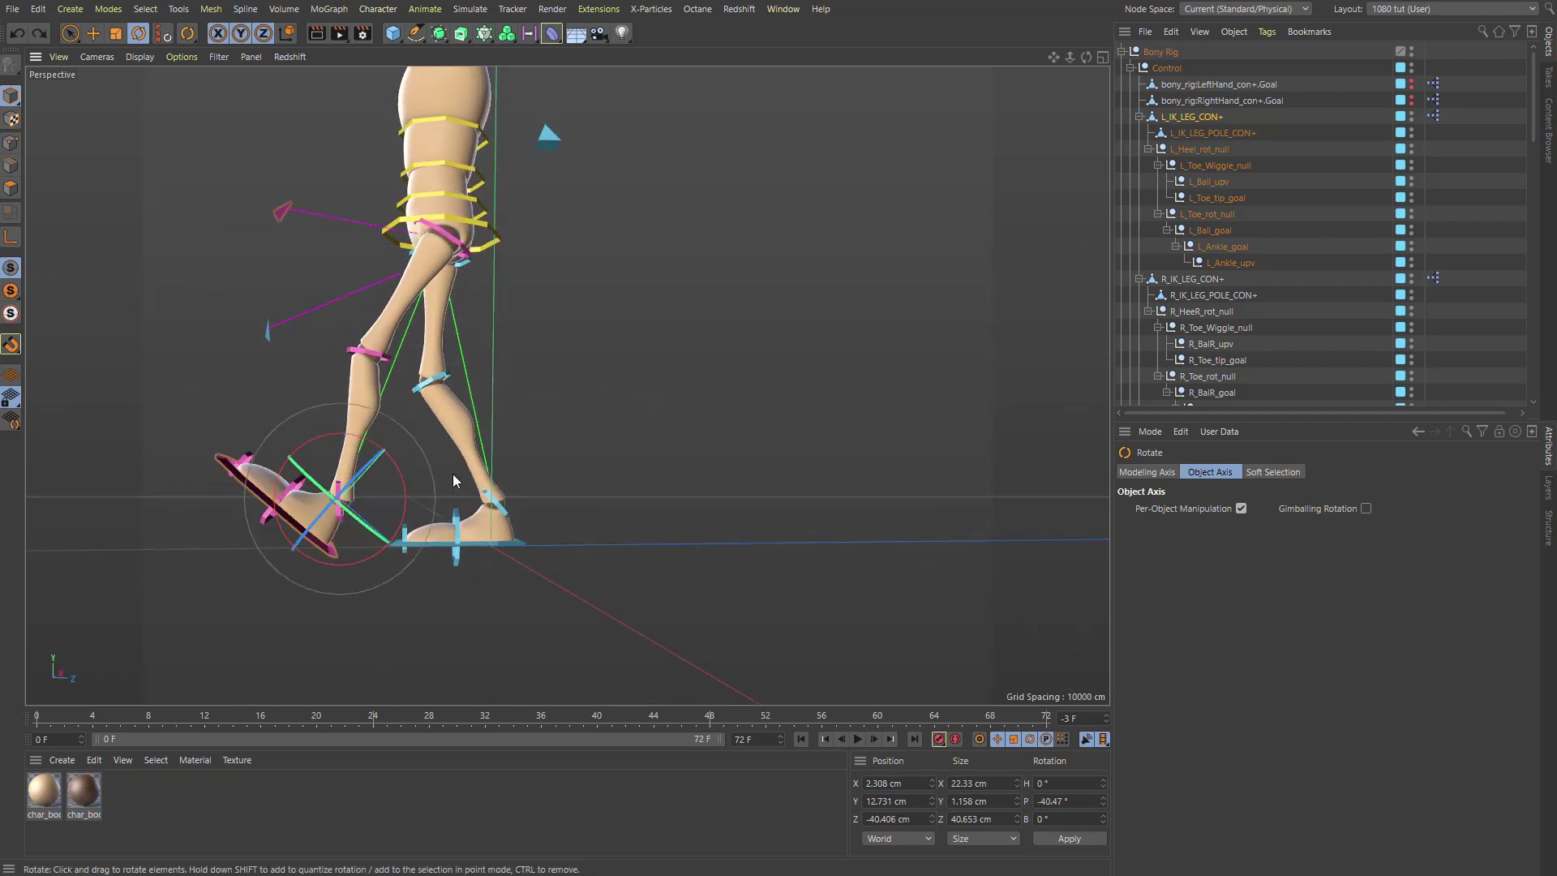
{"action": "left_click_drag", "start_coordinate": [401, 491], "coordinate": [397, 452]}
Test Heel Rotate at 100% on the left foot control and reset it to 0%.
{"action": "left_click", "coordinate": [361, 546]}
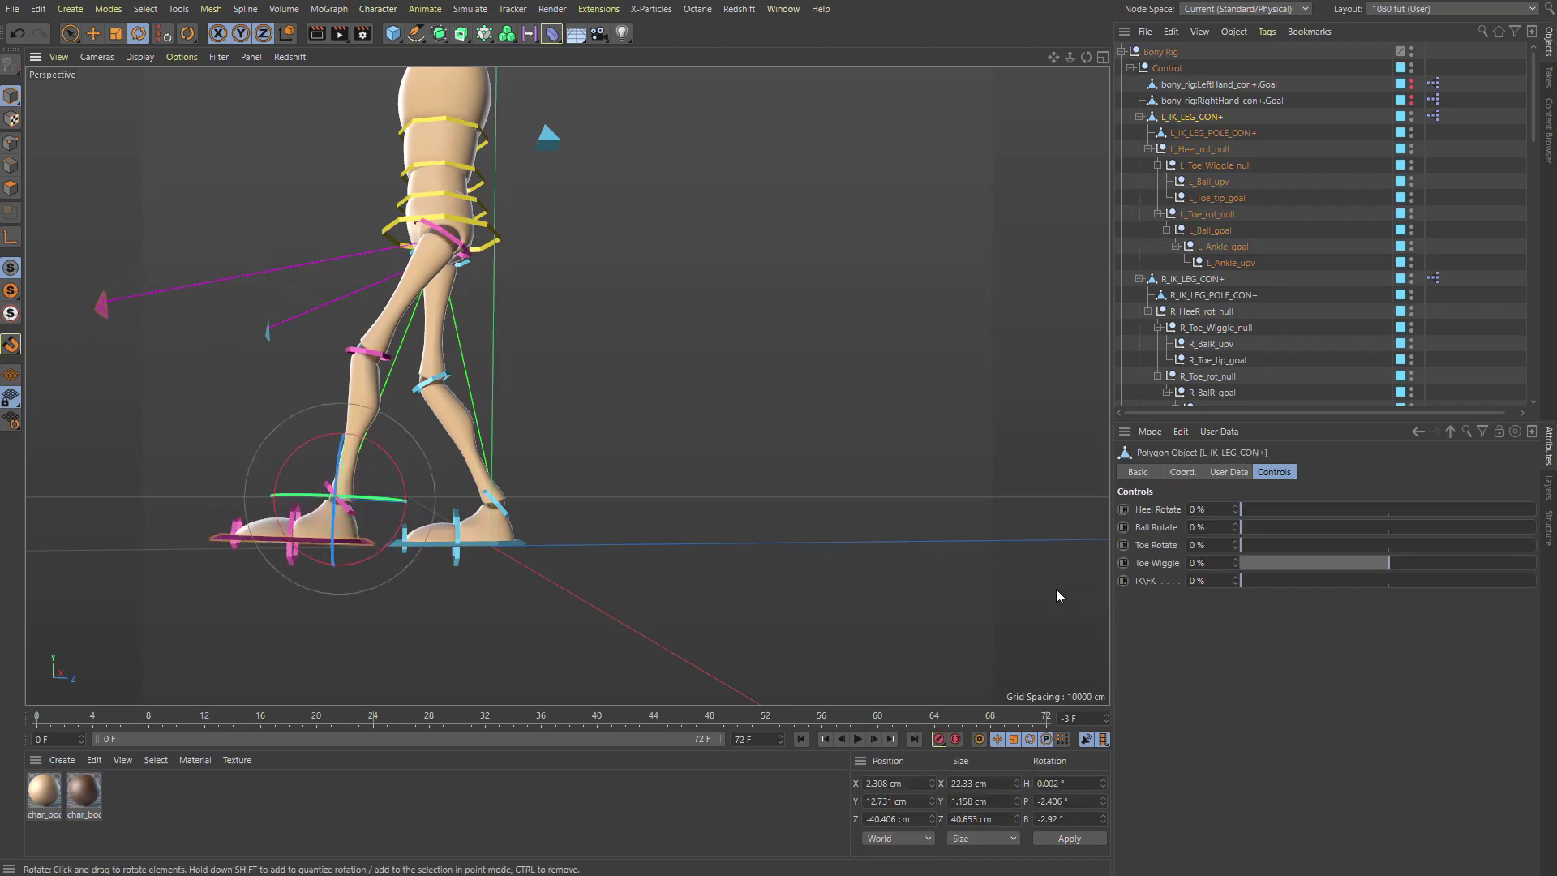
{"action": "left_click_drag", "start_coordinate": [1254, 509], "coordinate": [1541, 514]}
{"action": "left_click_drag", "start_coordinate": [350, 514], "coordinate": [423, 562], "text": "alt"}
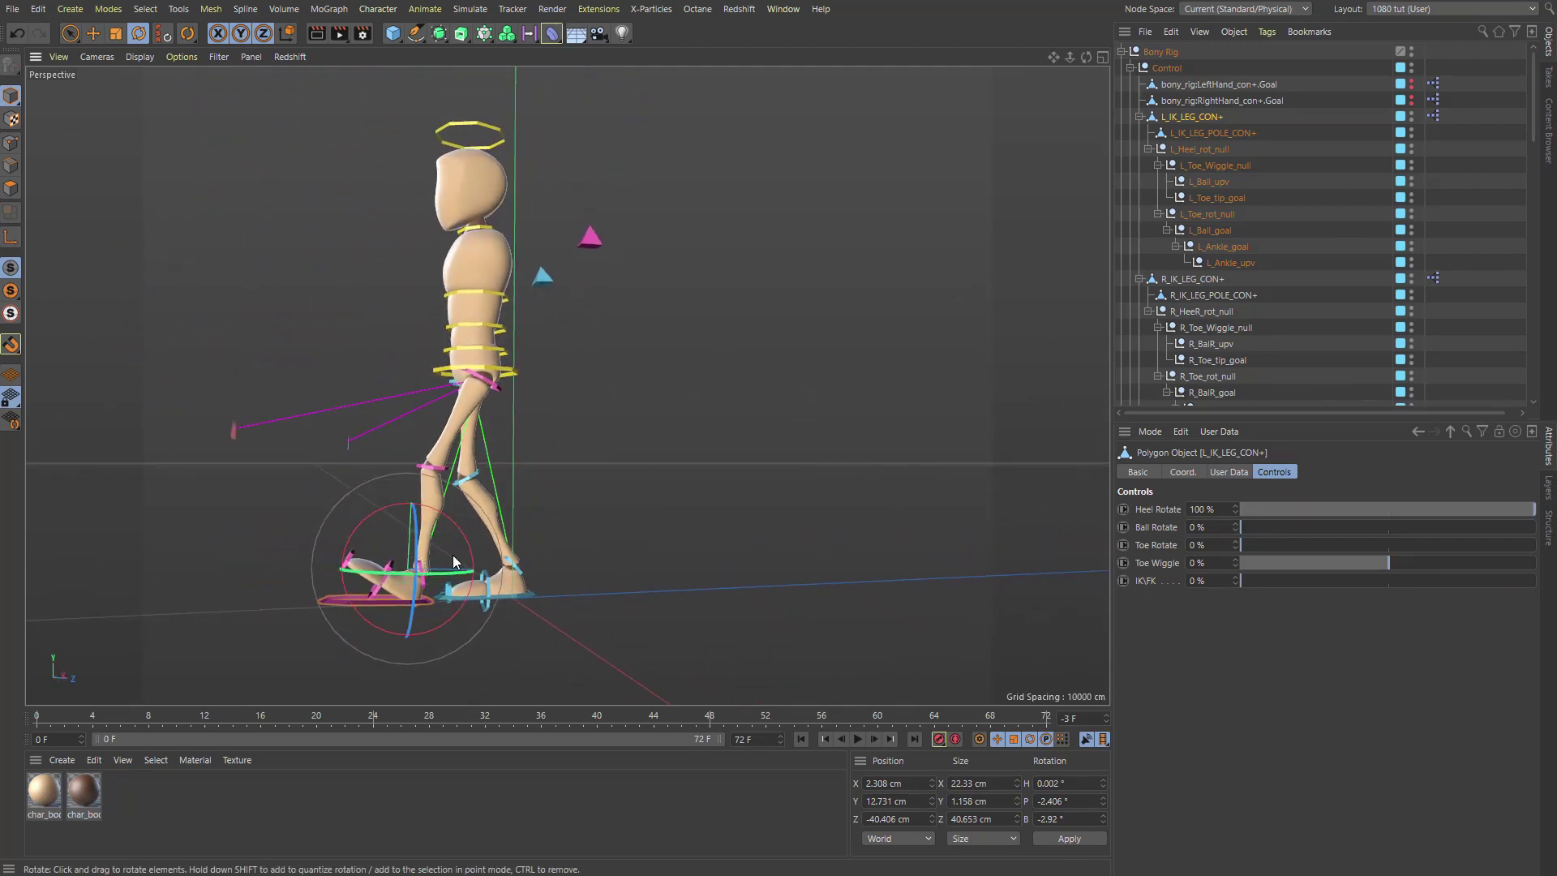
{"action": "left_click_drag", "start_coordinate": [1518, 509], "coordinate": [822, 492]}
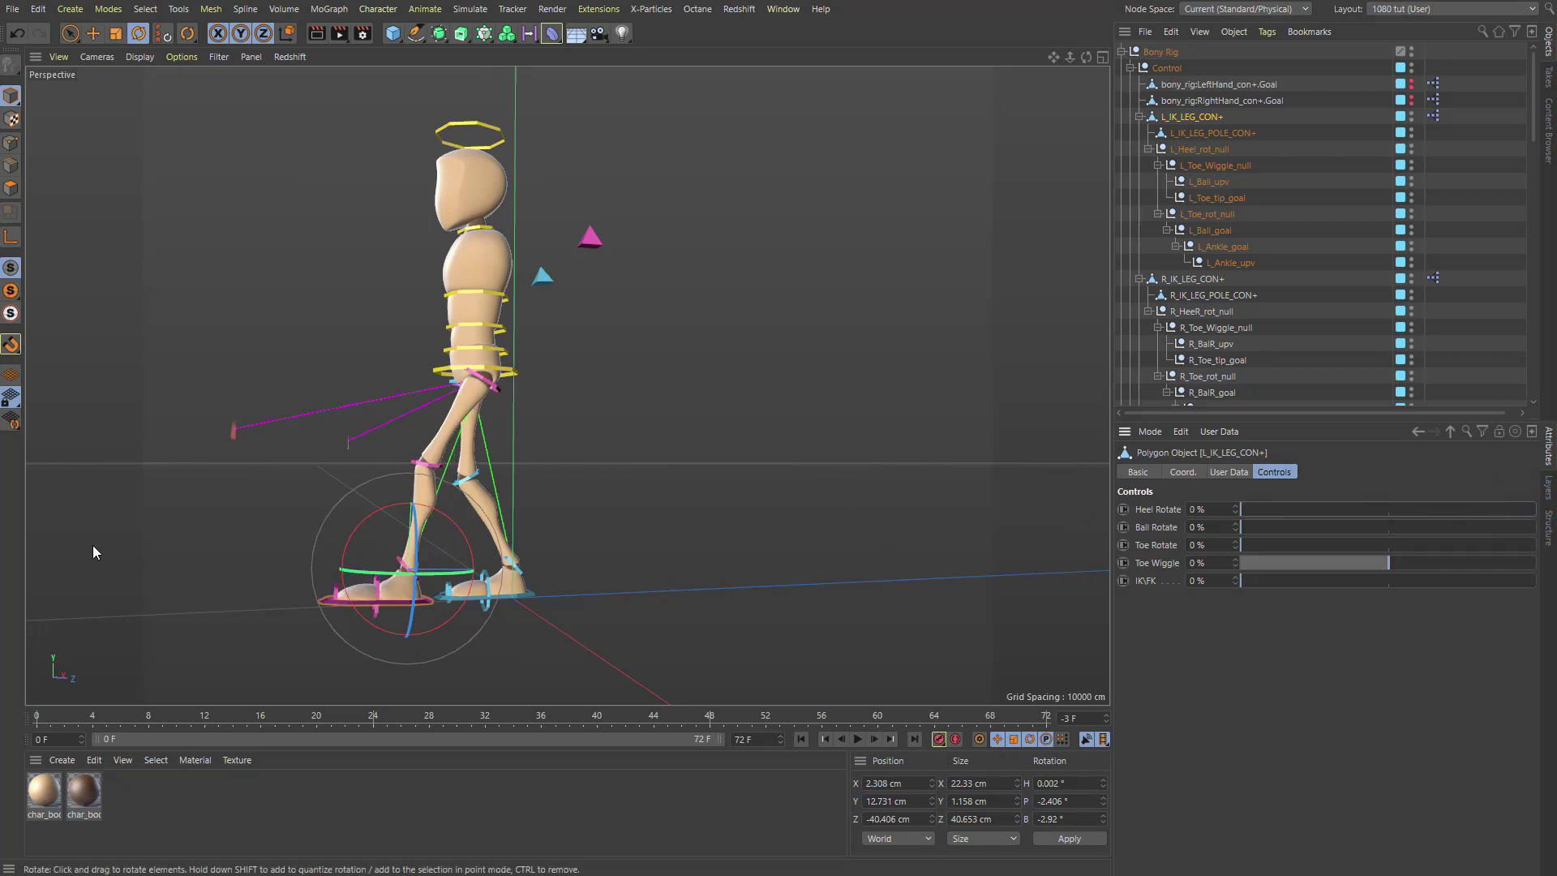
Move the left foot control back beside the right foot to about Z -5.5 cm.
{"action": "key", "text": "e"}
{"action": "left_click_drag", "start_coordinate": [491, 567], "coordinate": [565, 531]}
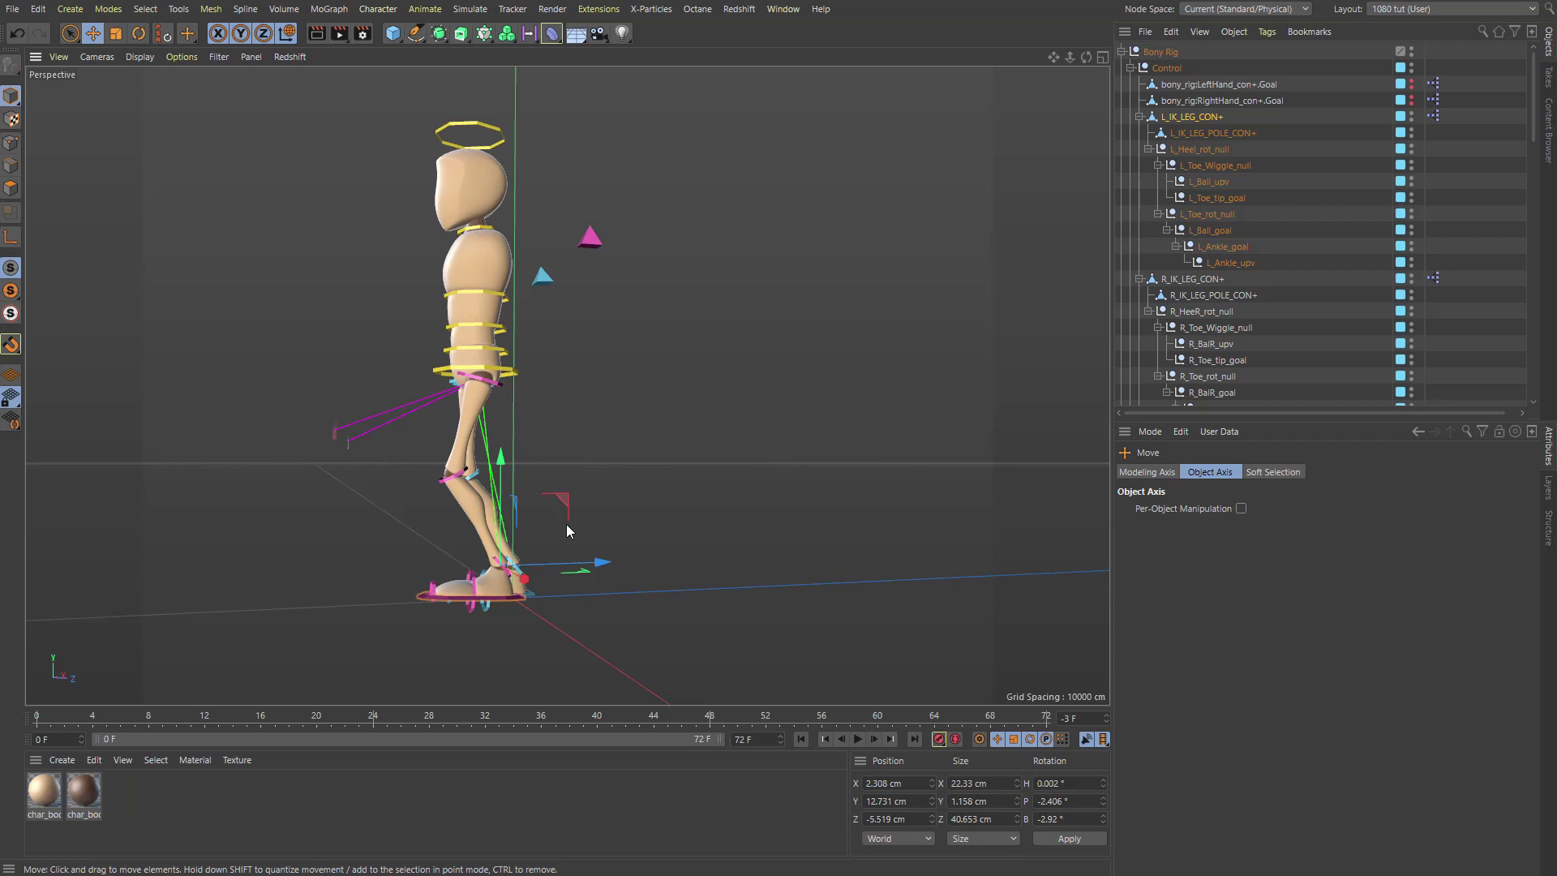
Undo the last left foot control changes and reset the hips control to its default position.
{"action": "key", "text": "ctrl+z"}
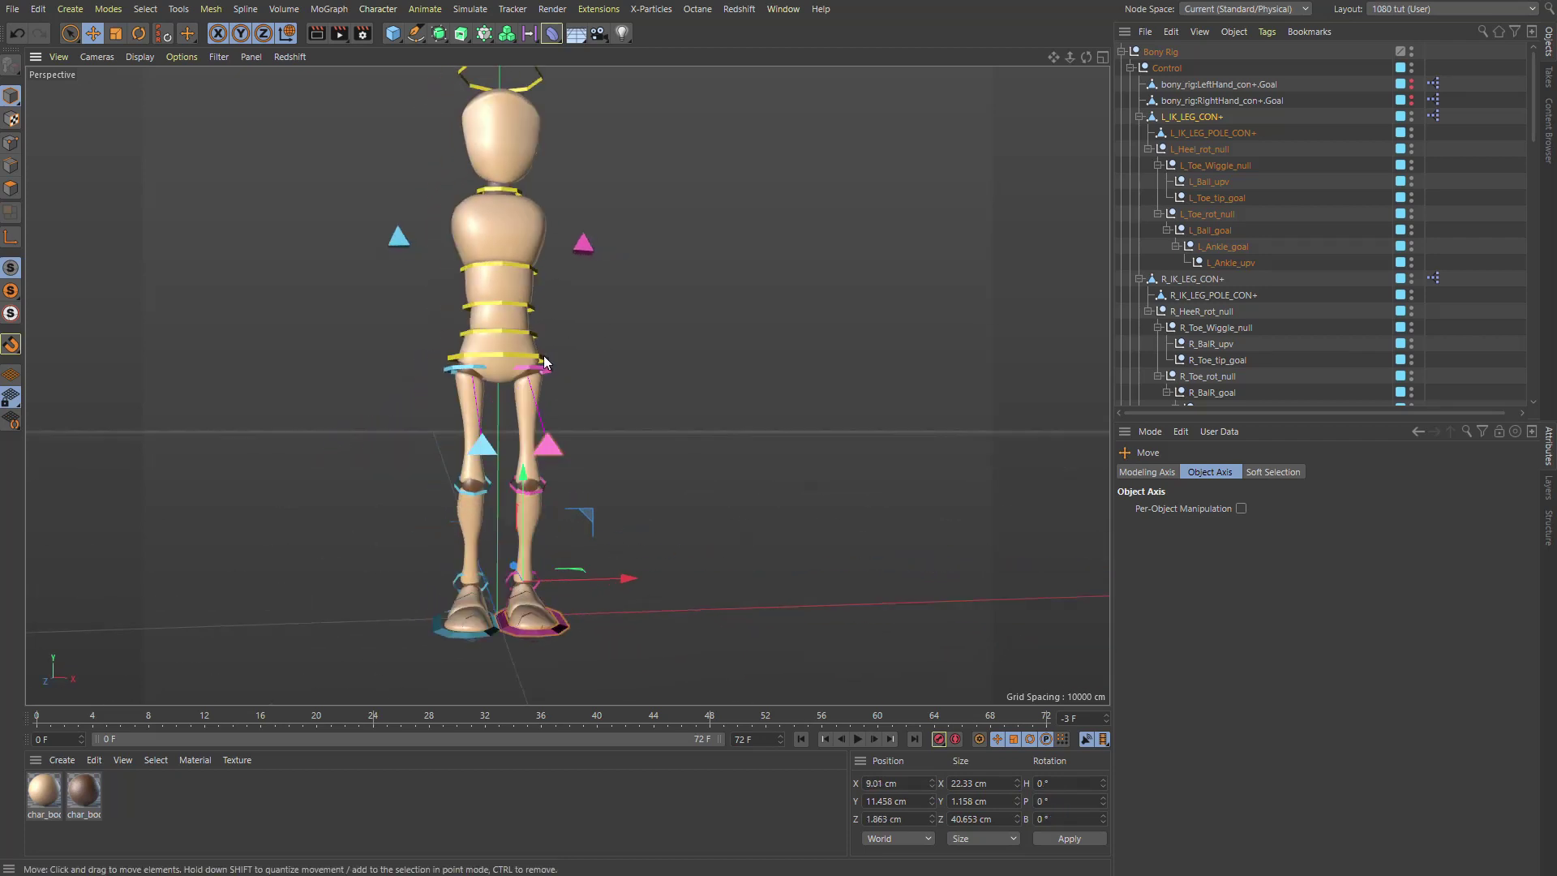
{"action": "left_click", "coordinate": [499, 357]}
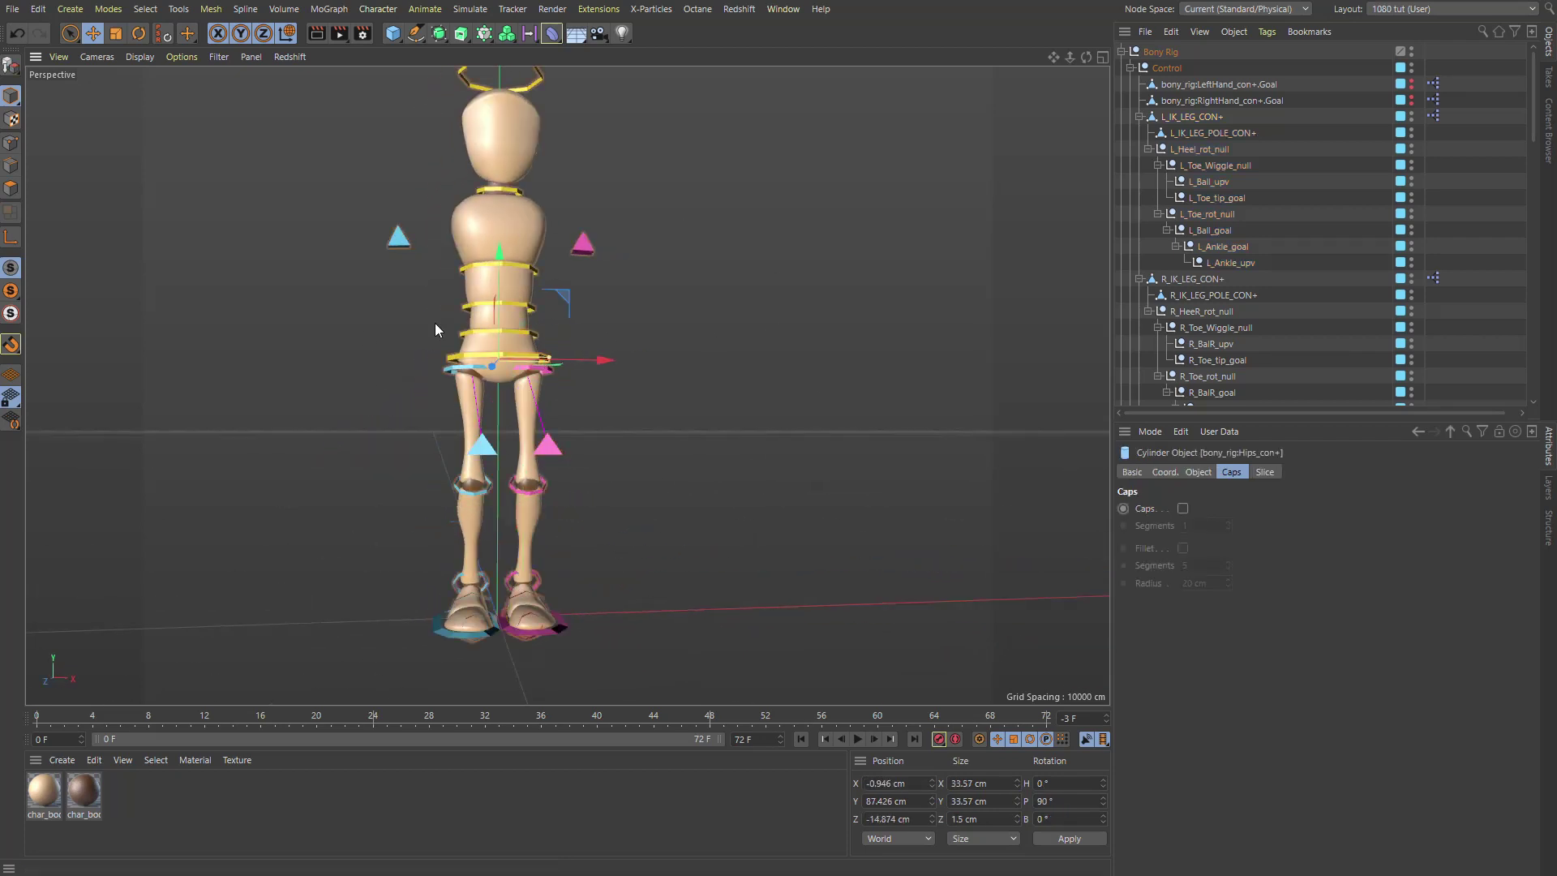
{"action": "left_click", "coordinate": [164, 35]}
{"action": "left_click_drag", "start_coordinate": [517, 243], "coordinate": [999, 149], "text": "alt"}
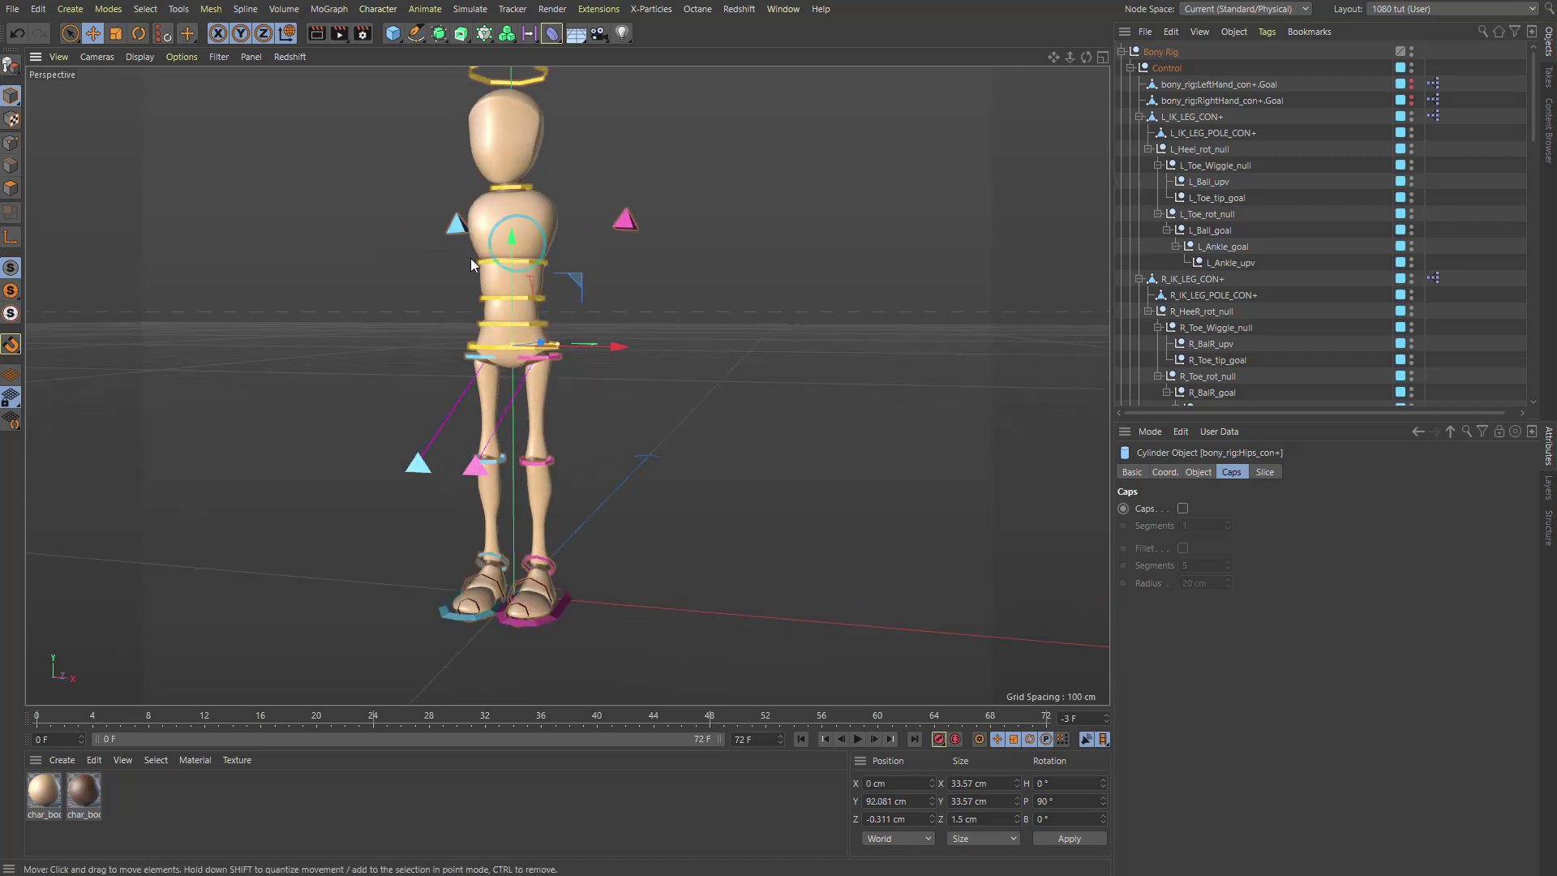
Collapse the Control group and restore default visibility for the Bony Rig and all its children to unhide the arms.
{"action": "left_click", "coordinate": [1412, 68]}
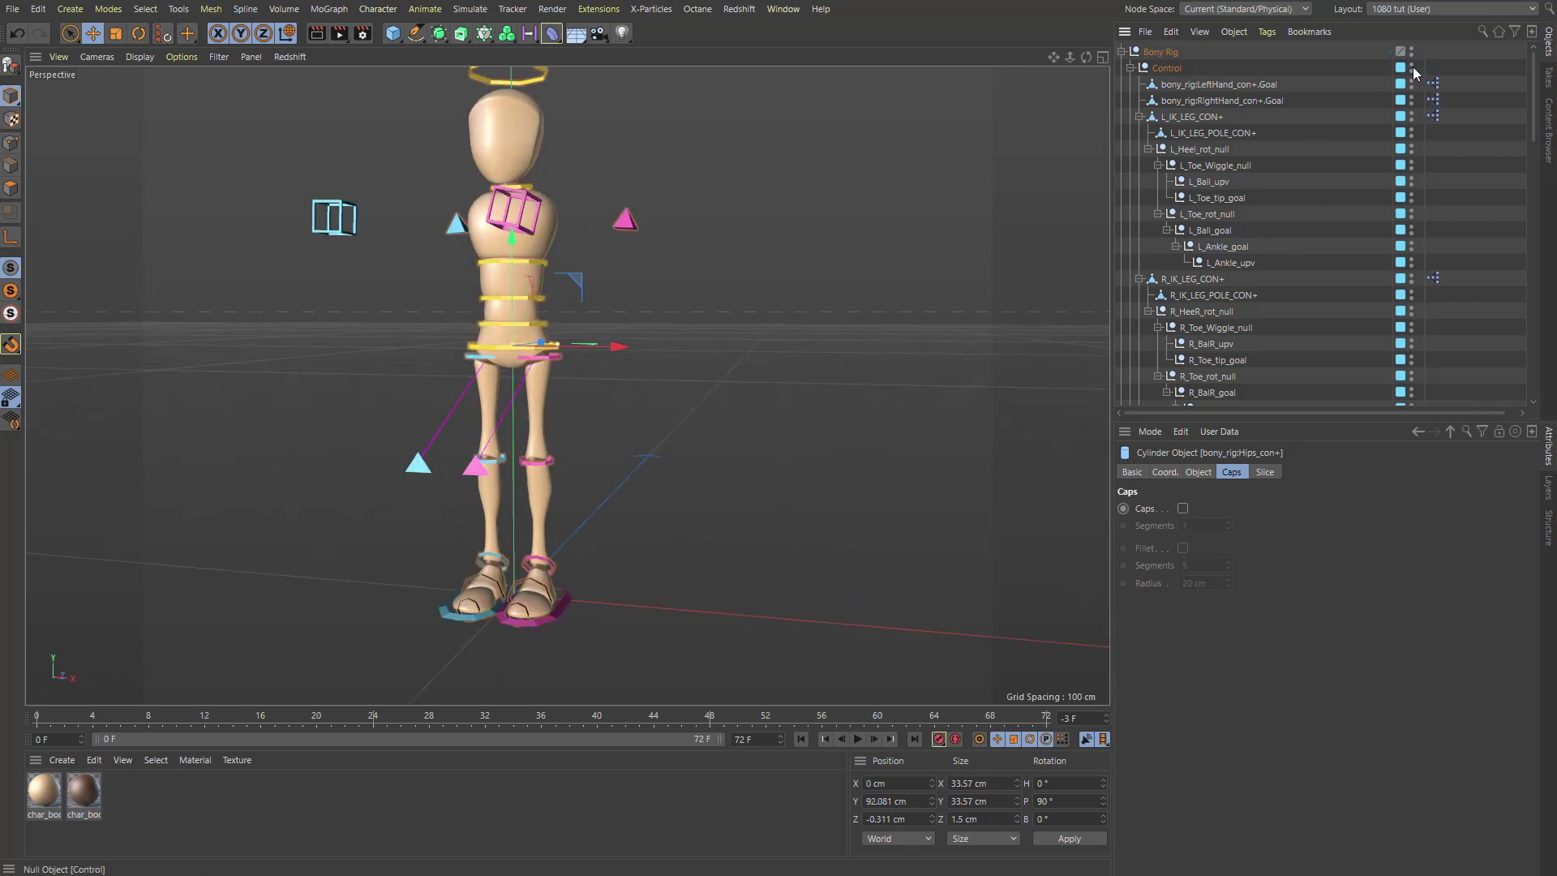
{"action": "left_click", "coordinate": [1164, 69]}
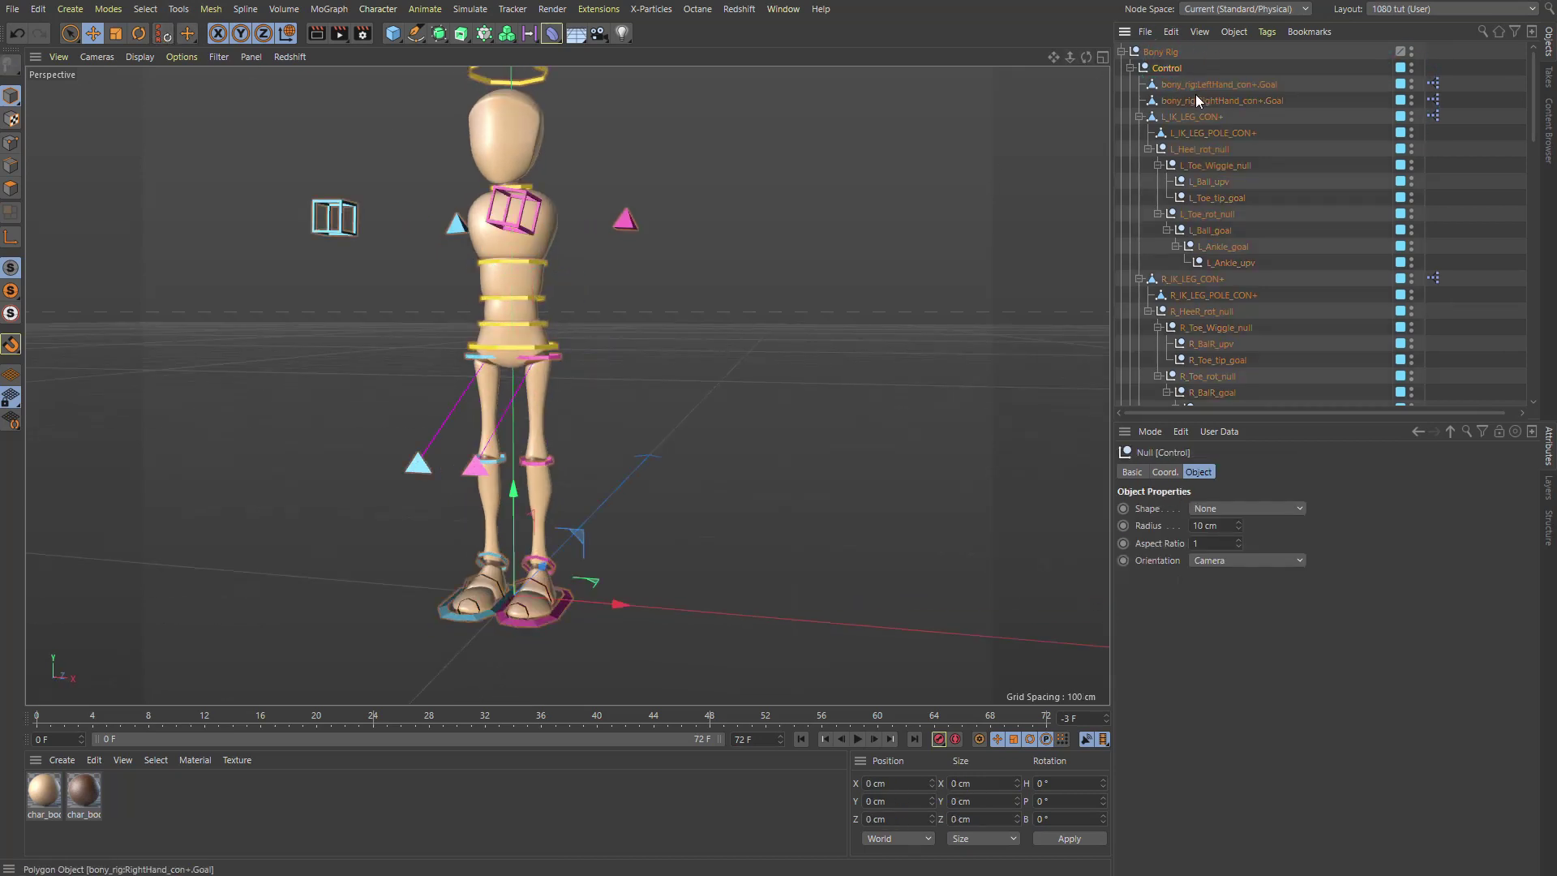
{"action": "left_click", "coordinate": [1129, 68]}
{"action": "left_click", "coordinate": [1173, 51]}
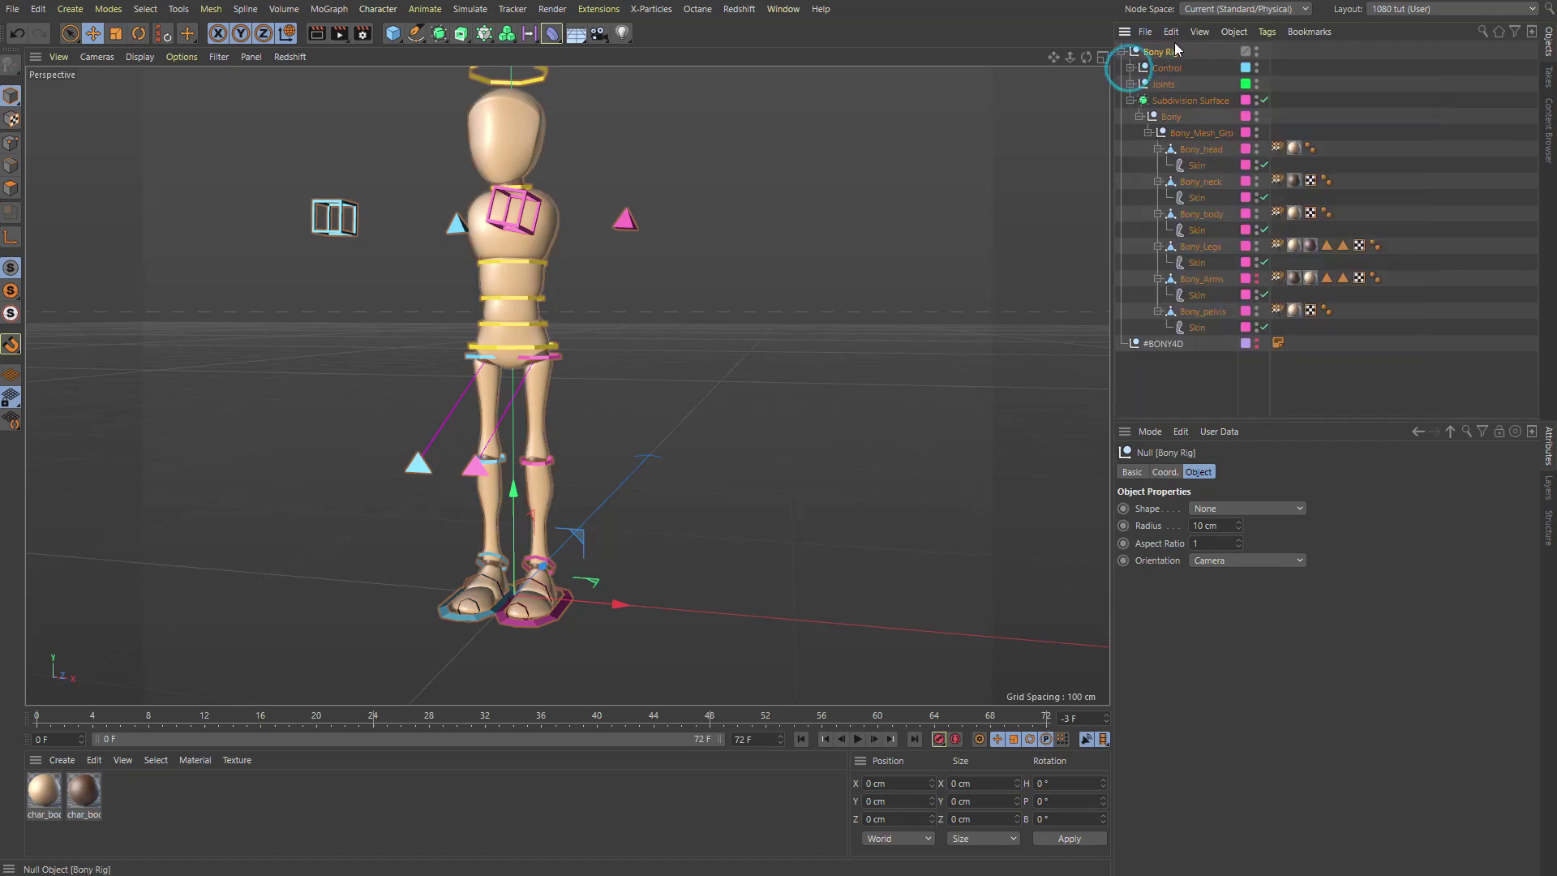
{"action": "left_click", "coordinate": [1257, 51], "text": "ctrl"}
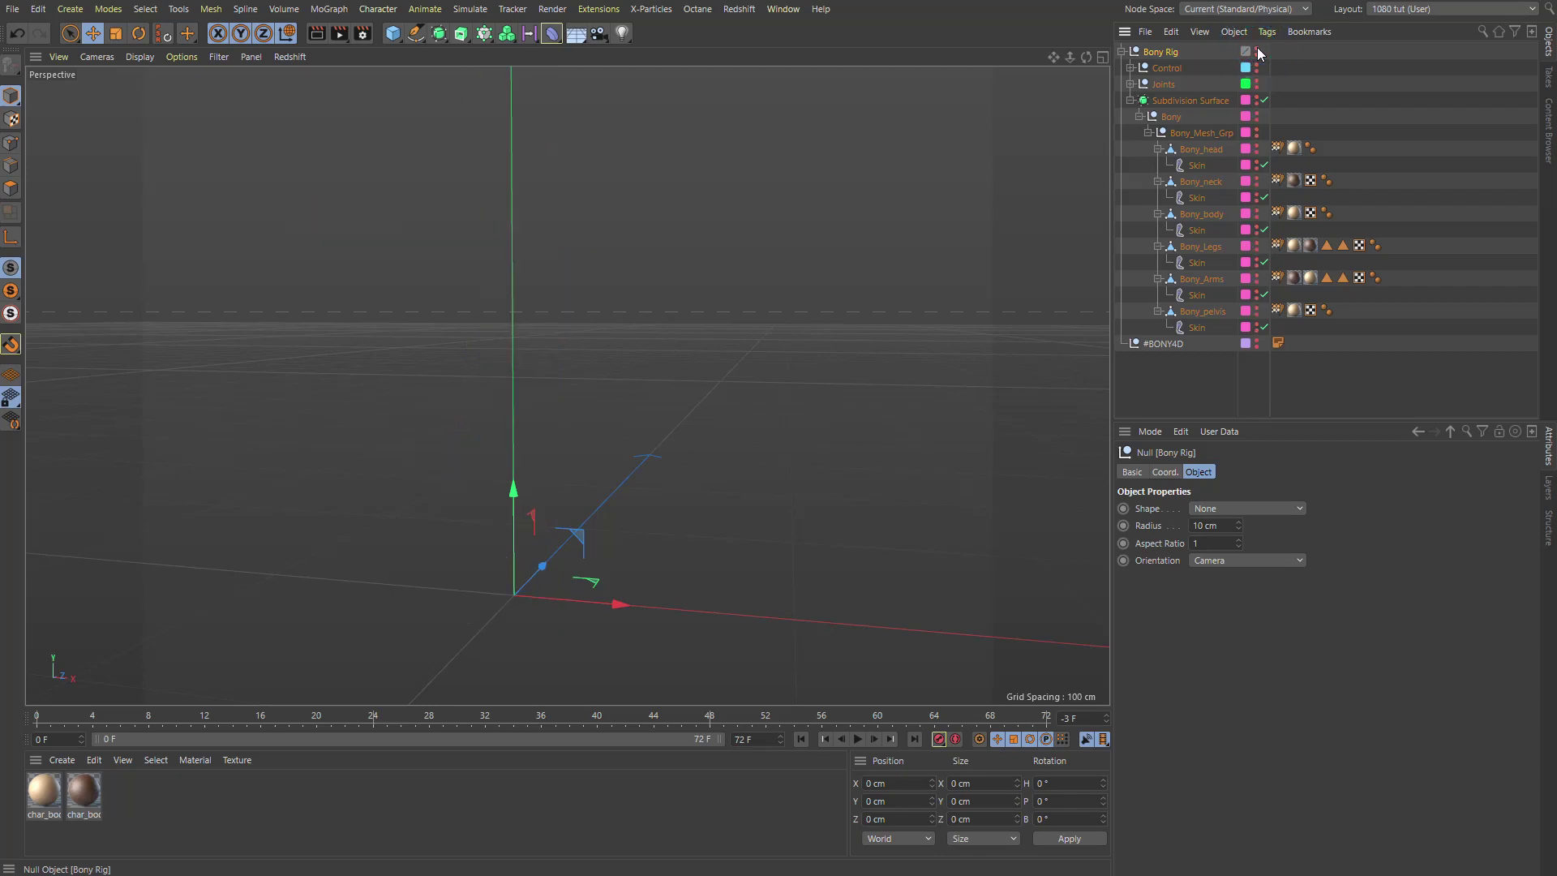
{"action": "left_click", "coordinate": [1256, 50], "text": "ctrl"}
Select the left hand control and reset it so the left arm returns to its outstretched pose.
{"action": "left_click_drag", "start_coordinate": [689, 263], "coordinate": [509, 273], "text": "alt"}
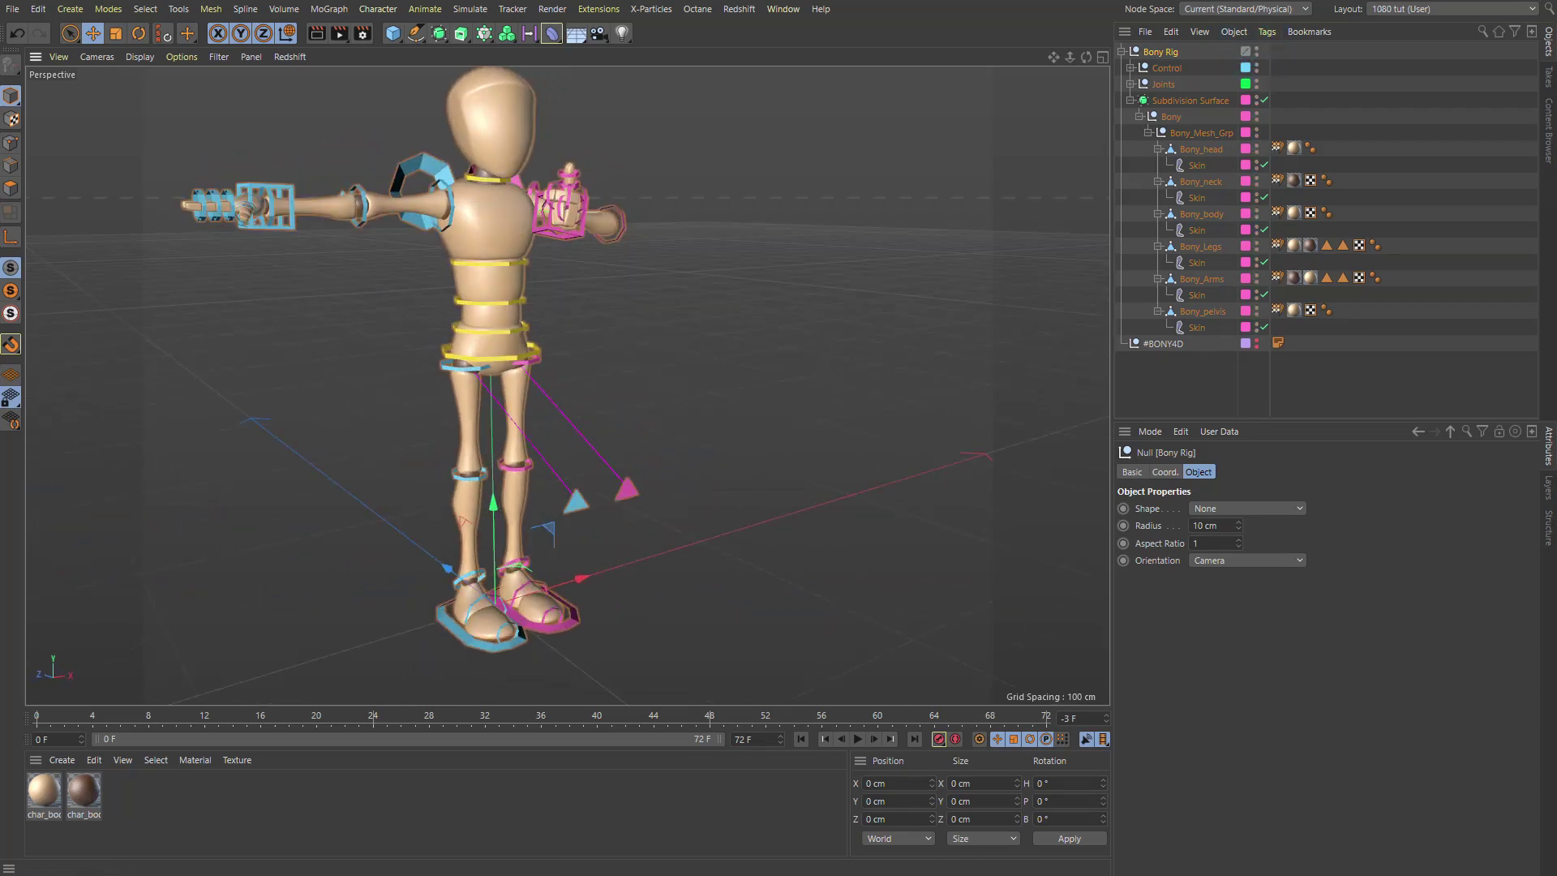
{"action": "left_click_drag", "start_coordinate": [594, 189], "coordinate": [495, 268], "text": "alt"}
{"action": "left_click", "coordinate": [577, 247]}
{"action": "left_click", "coordinate": [163, 34]}
{"action": "left_click", "coordinate": [736, 313]}
{"action": "left_click", "coordinate": [598, 240]}
{"action": "left_click", "coordinate": [164, 33]}
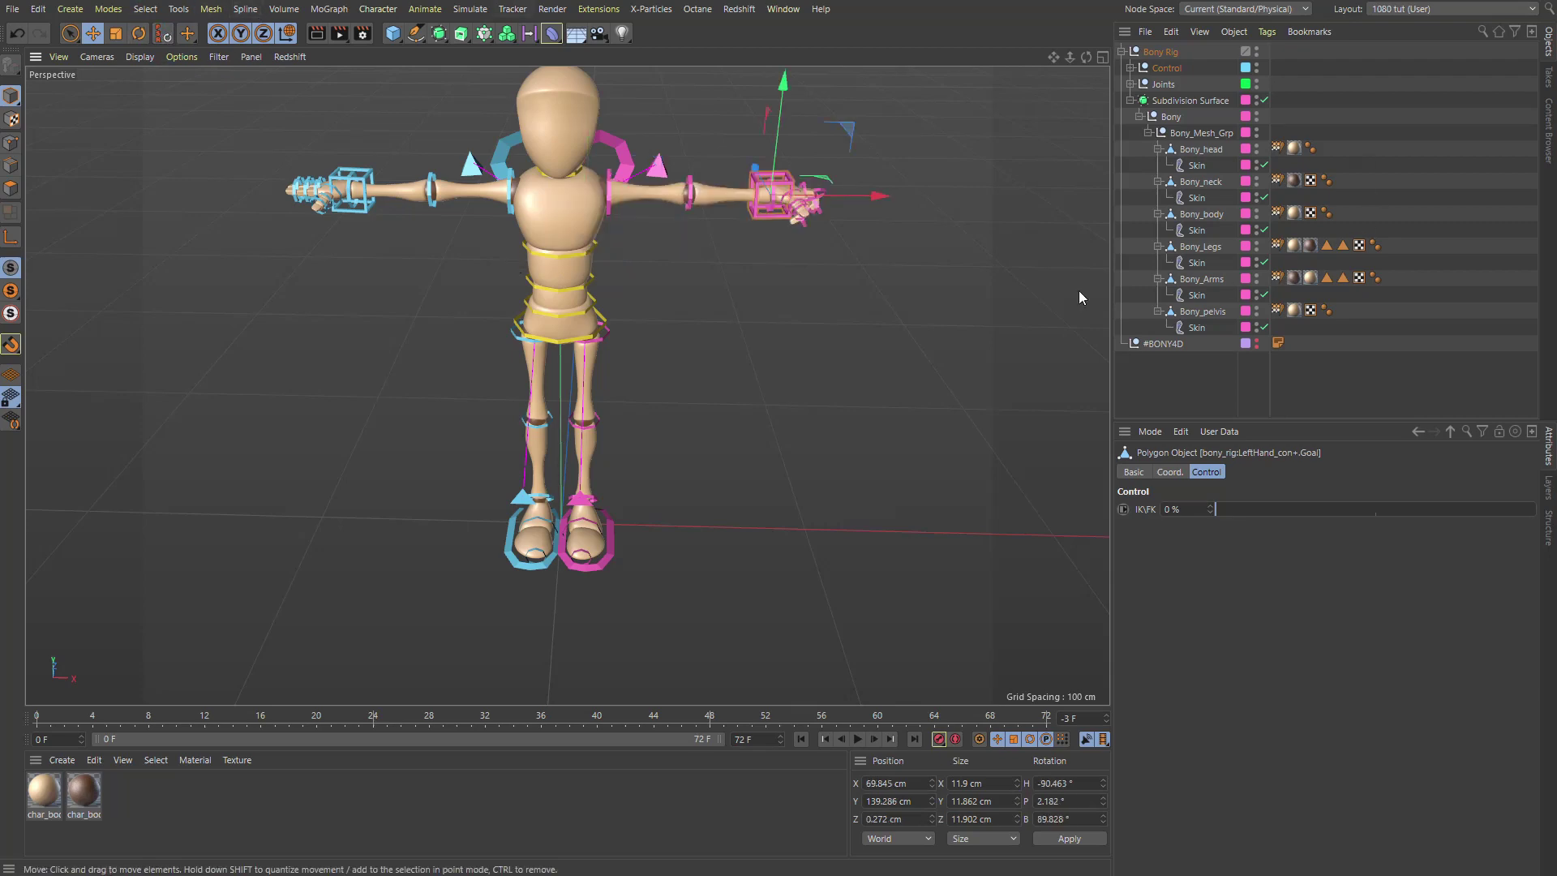
Select the Control group with all its children and reset every rig control to its default transform.
{"action": "right_click_drag", "start_coordinate": [768, 198], "coordinate": [862, 141], "text": "alt"}
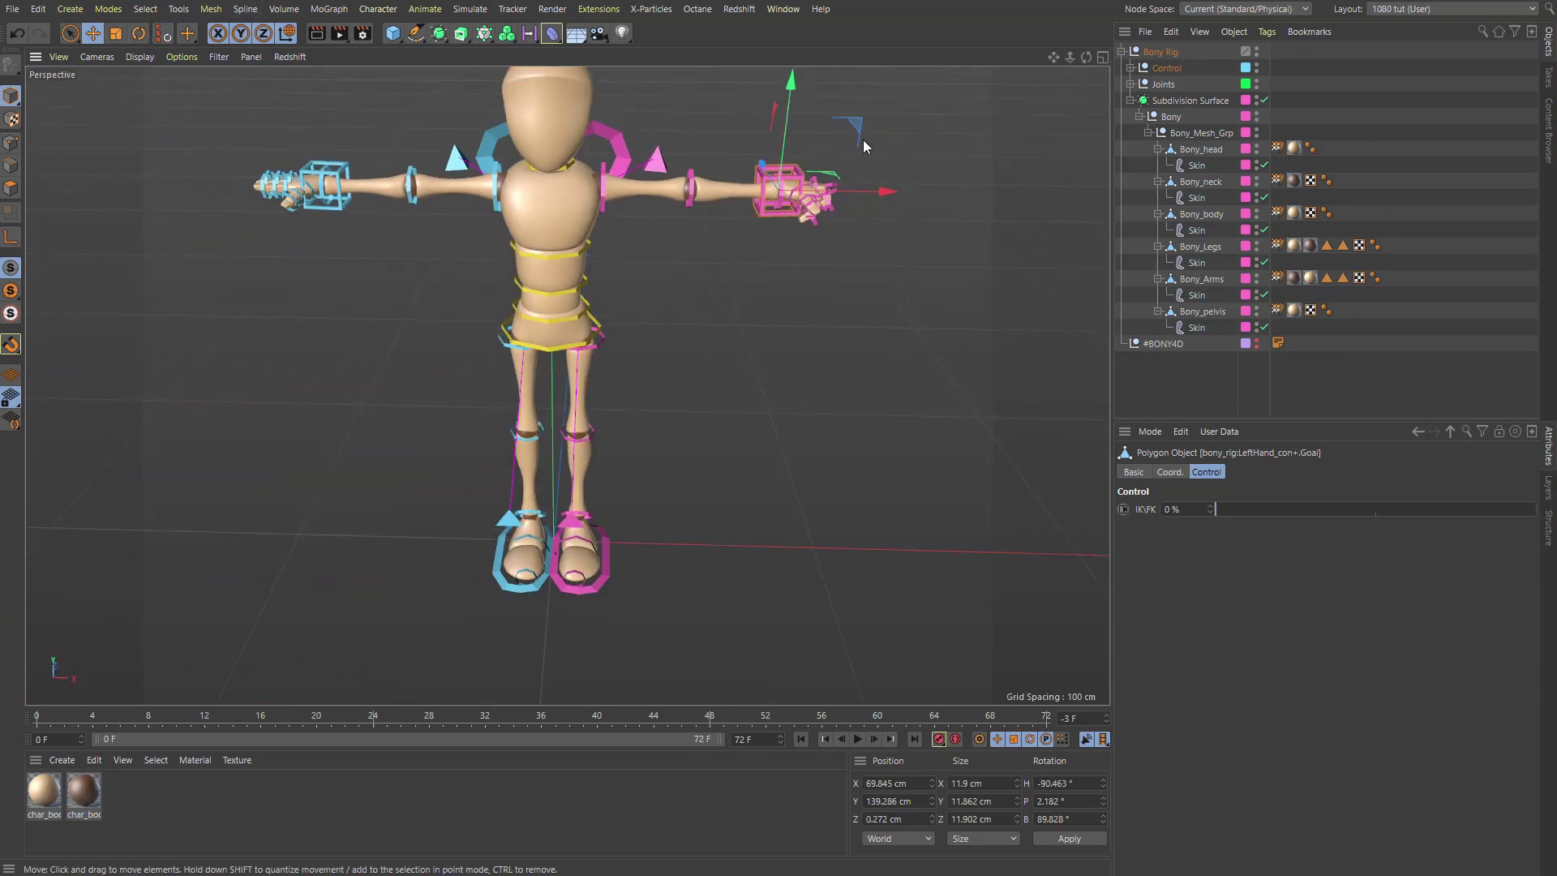
{"action": "middle_click", "coordinate": [1178, 70]}
{"action": "left_click", "coordinate": [164, 33]}
Lower the left hand control to hip height and rotate the left shoulder control so the arm hangs beside the body.
{"action": "left_click_drag", "start_coordinate": [545, 270], "coordinate": [593, 279], "text": "alt"}
{"action": "left_click", "coordinate": [804, 344]}
{"action": "left_click", "coordinate": [772, 272]}
{"action": "left_click_drag", "start_coordinate": [772, 272], "coordinate": [622, 439]}
{"action": "left_click", "coordinate": [637, 253]}
{"action": "key", "text": "r"}
{"action": "left_click_drag", "start_coordinate": [728, 298], "coordinate": [656, 495]}
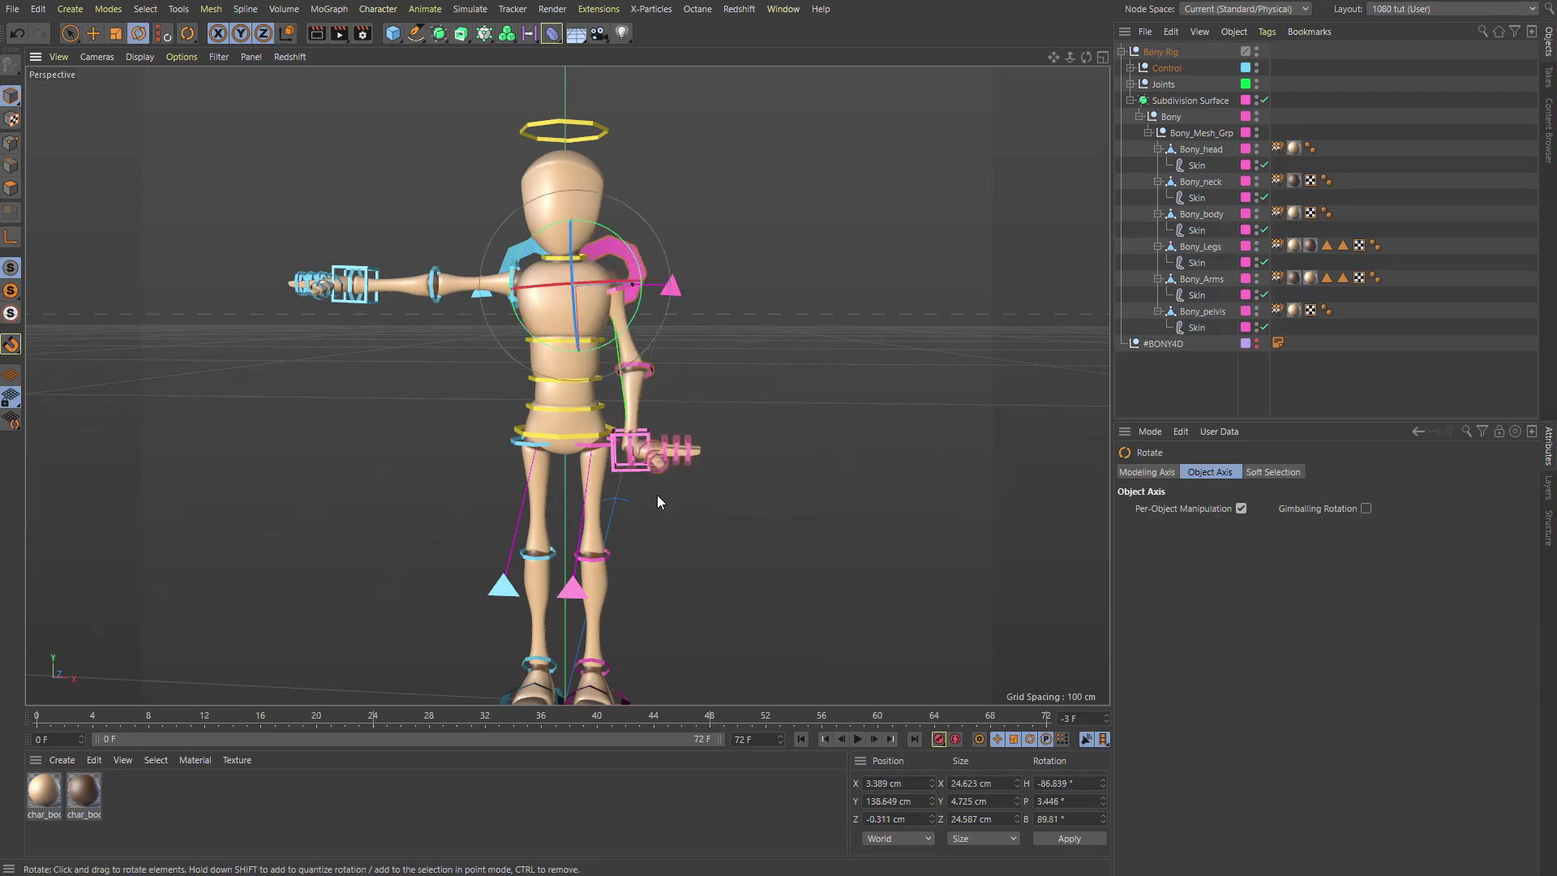
Return the left arm to its outstretched T-pose and clear the selection.
{"action": "left_click", "coordinate": [621, 468]}
{"action": "key", "text": "0"}
{"action": "key", "text": "0"}
{"action": "left_click", "coordinate": [807, 452]}
Rotate the neck and head controls to tilt the character's head, with the head pitch at about 104.3°.
{"action": "left_click_drag", "start_coordinate": [566, 458], "coordinate": [803, 454], "text": "alt"}
{"action": "left_click", "coordinate": [561, 258]}
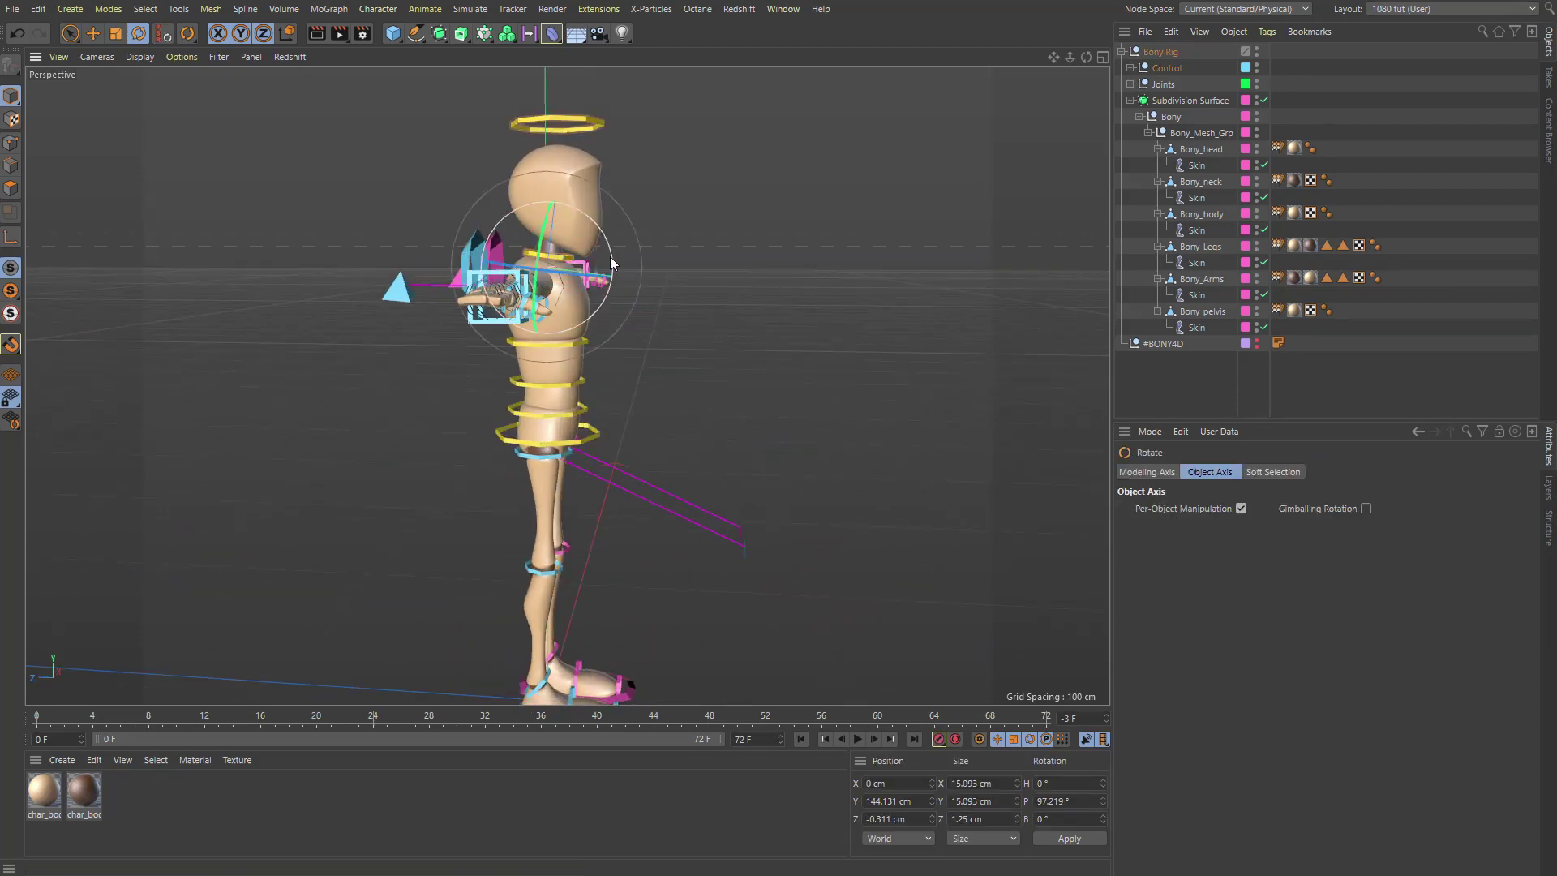
{"action": "left_click_drag", "start_coordinate": [603, 230], "coordinate": [484, 347]}
{"action": "middle_click_drag", "start_coordinate": [566, 380], "coordinate": [605, 299], "text": "alt"}
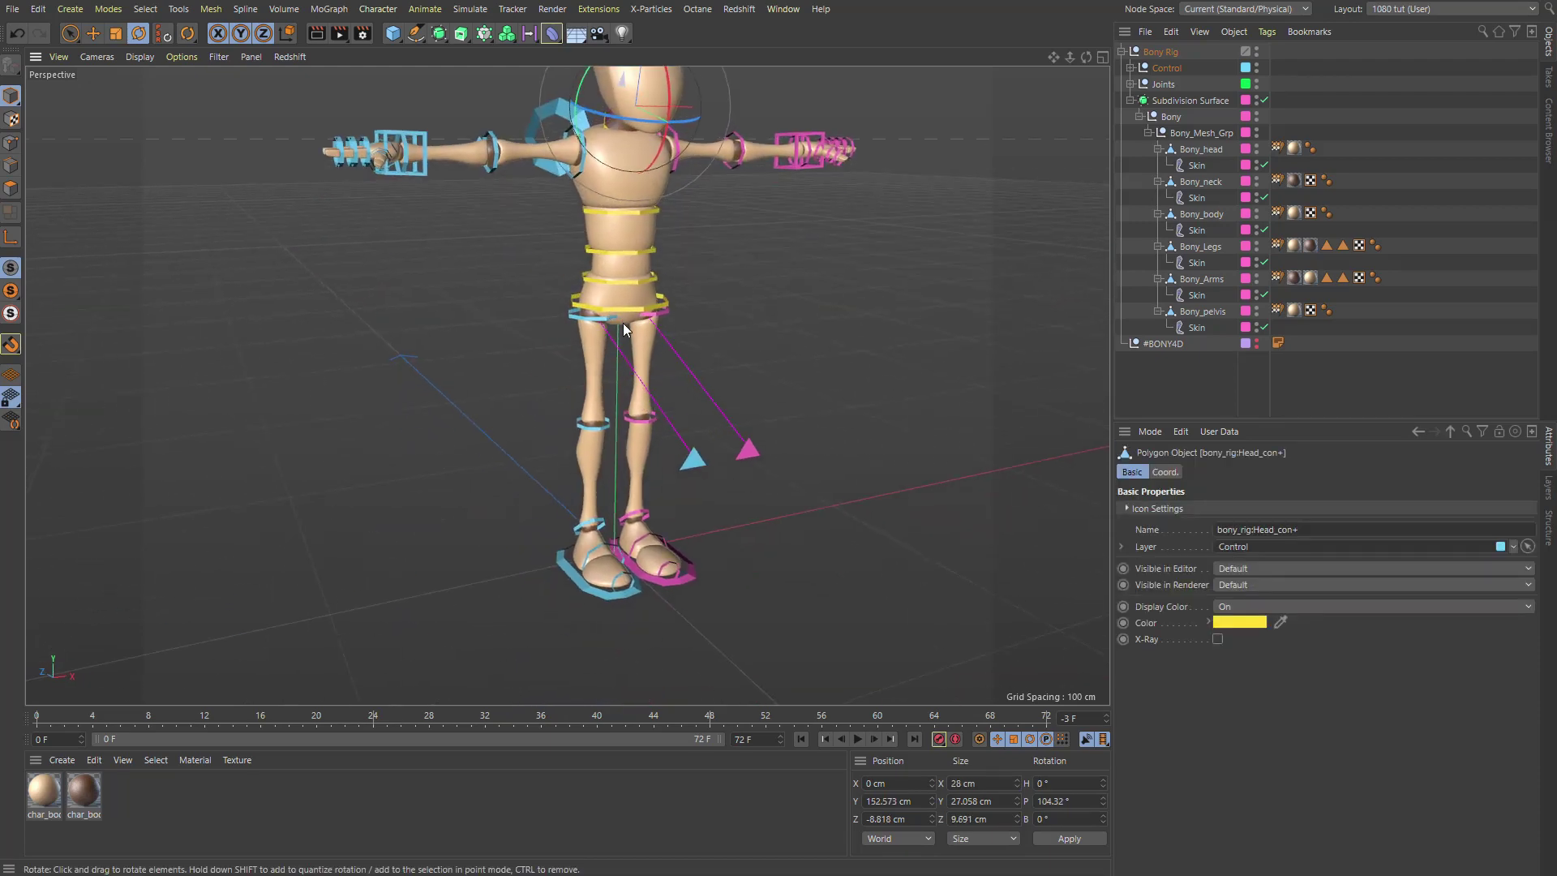
{"action": "middle_click_drag", "start_coordinate": [648, 224], "coordinate": [640, 316], "text": "alt"}
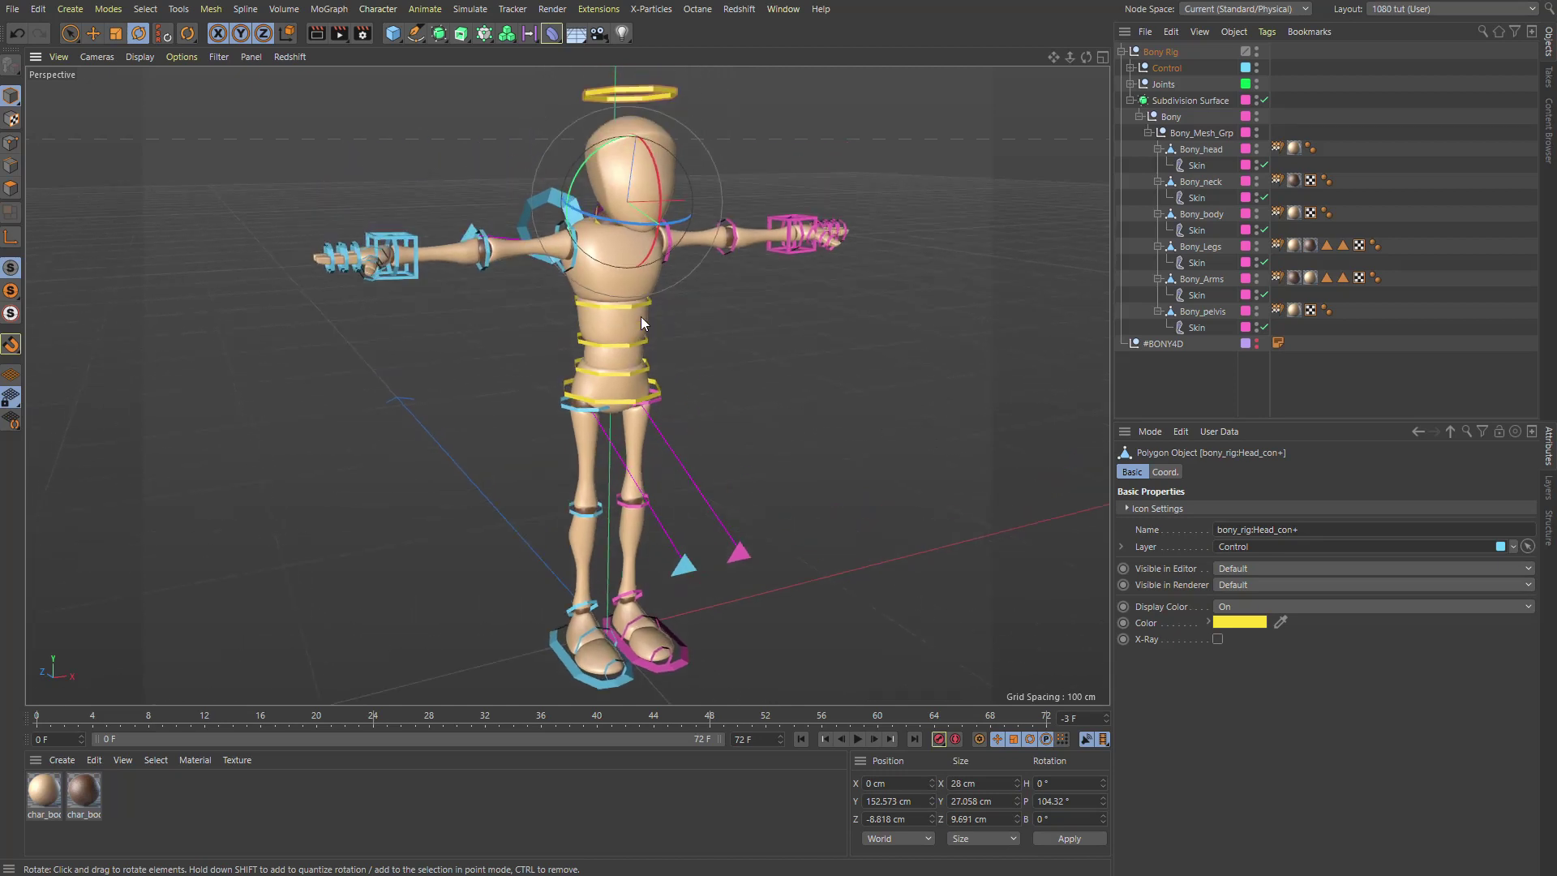
Select the hips control and the three spine controls above it, and rotate them together to bend the torso.
{"action": "left_click", "coordinate": [657, 394]}
{"action": "left_click", "coordinate": [604, 348], "text": "shift"}
{"action": "left_click", "coordinate": [616, 321], "text": "shift"}
{"action": "left_click", "coordinate": [649, 301], "text": "shift"}
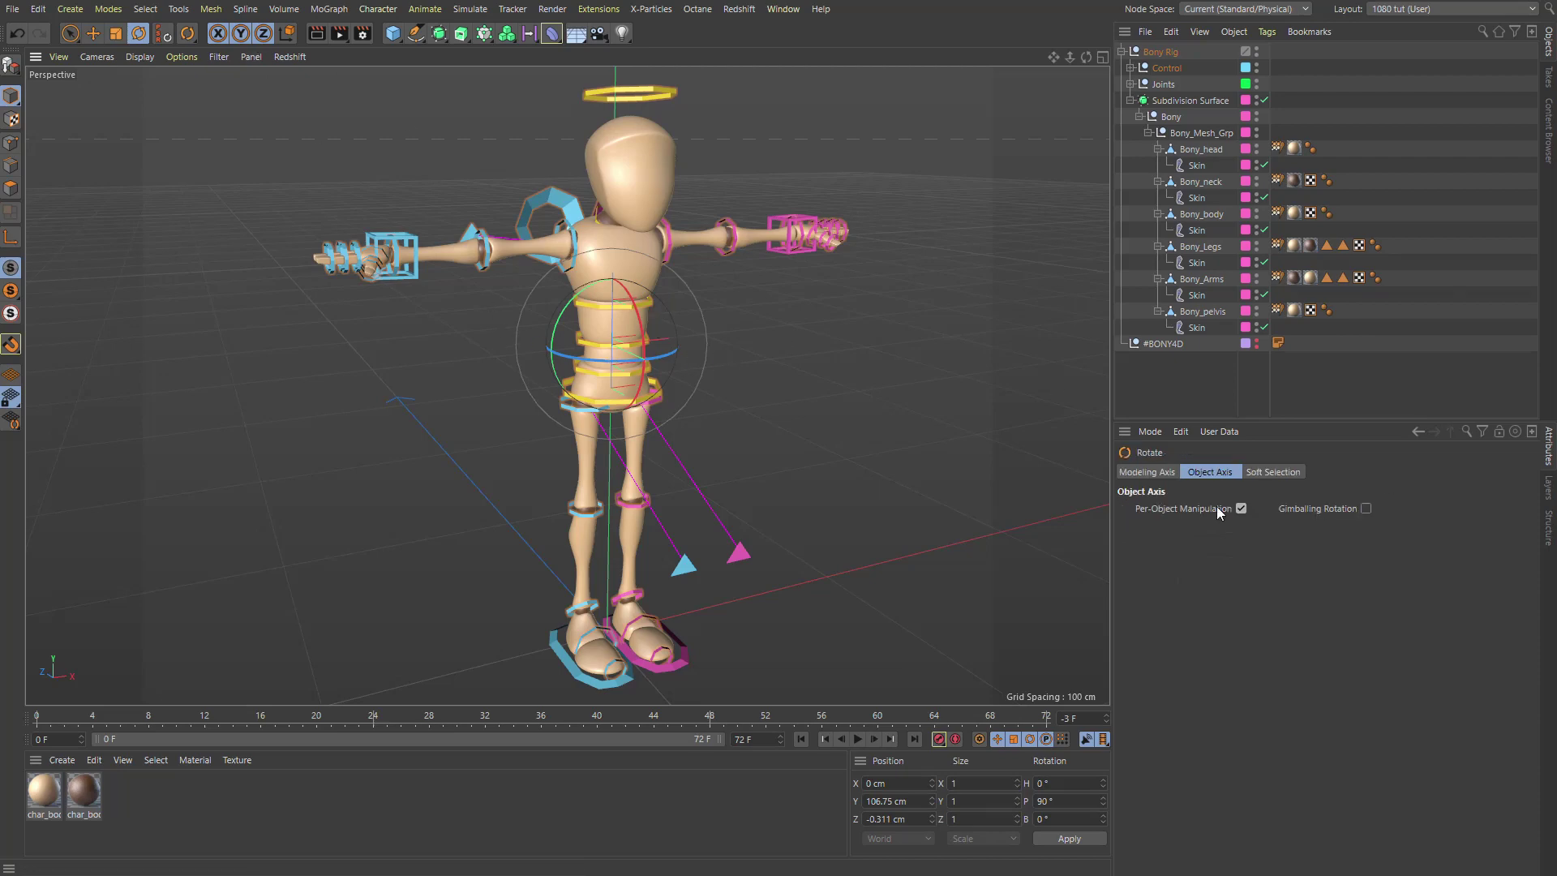
{"action": "left_click_drag", "start_coordinate": [598, 230], "coordinate": [420, 428]}
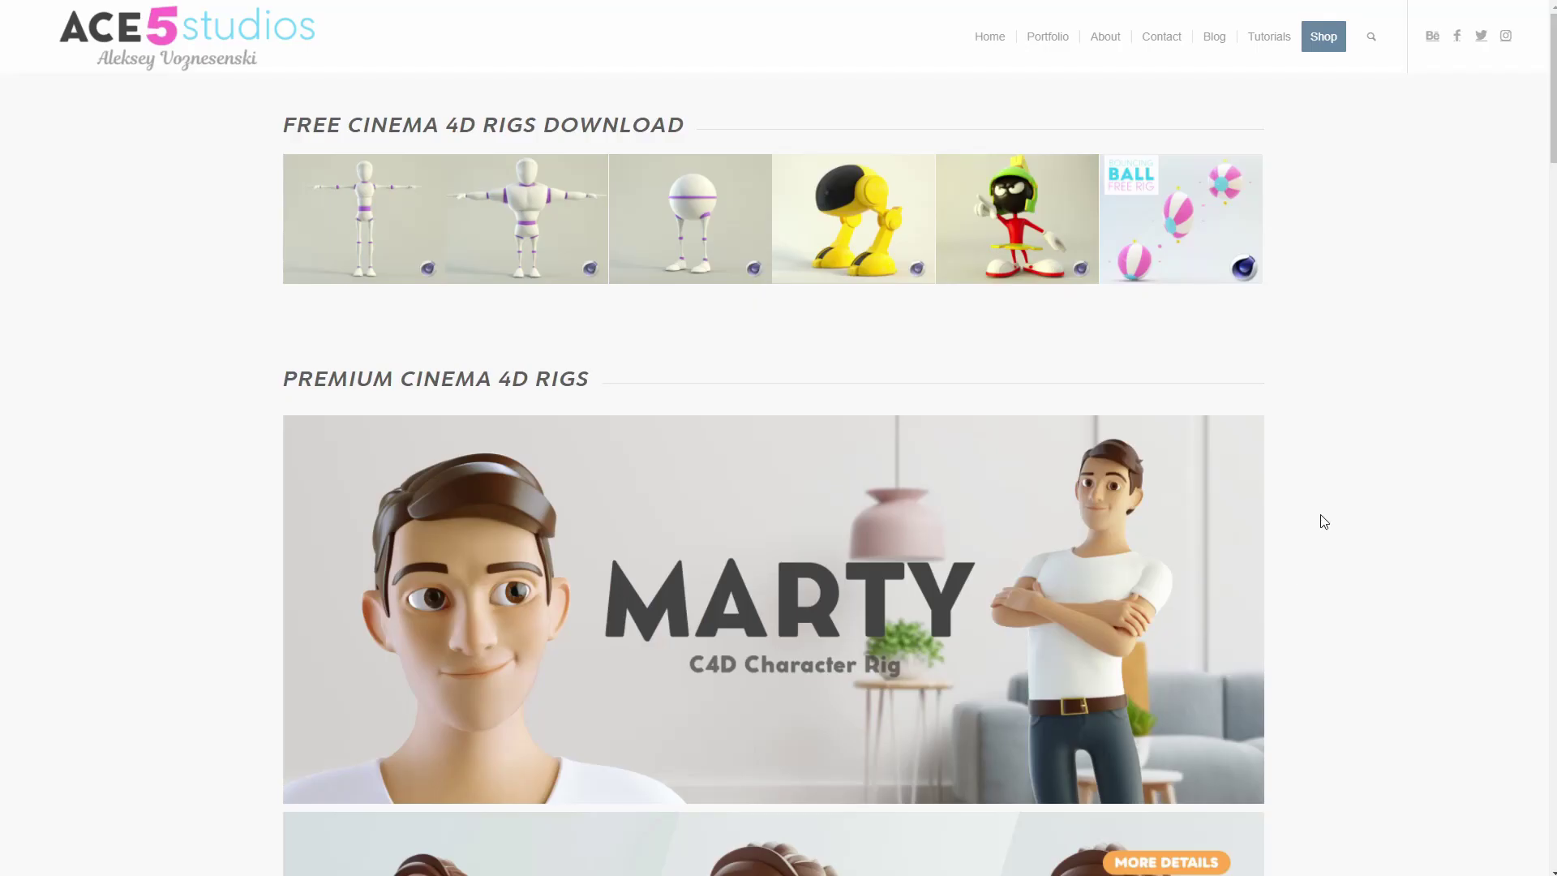
Switch to the web browser and examine the premium Cinema 4D rigs on the ACE5 Studios shop page.
{"action": "scroll", "coordinate": [1296, 520], "scroll_direction": "down", "scroll_amount": 3}
{"action": "scroll", "coordinate": [1293, 523], "scroll_direction": "down", "scroll_amount": 8}
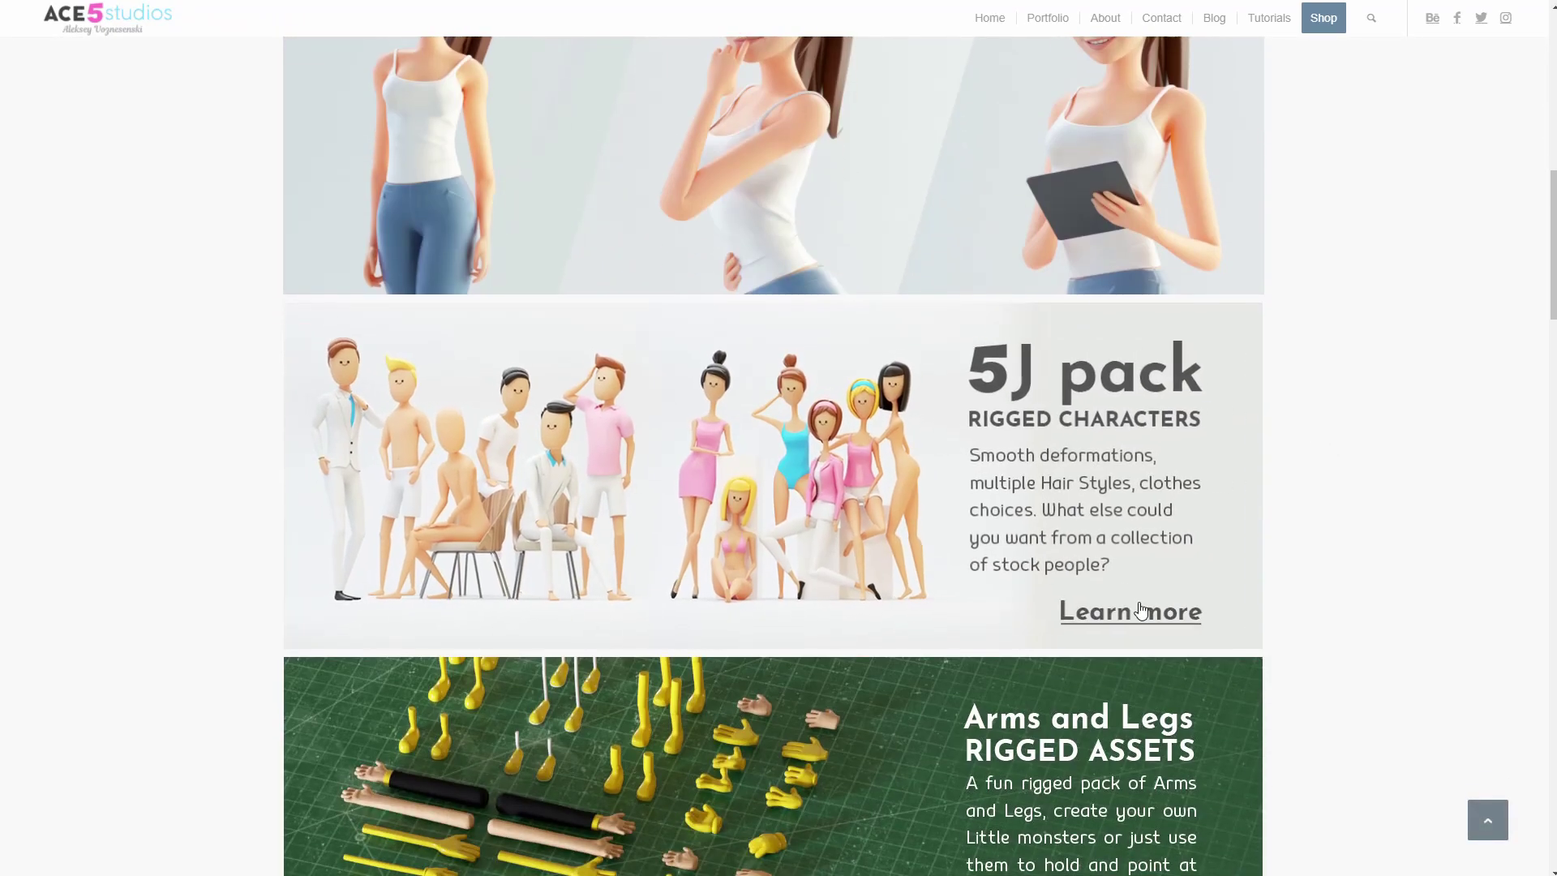
{"action": "scroll", "coordinate": [1126, 594], "scroll_direction": "down", "scroll_amount": 8}
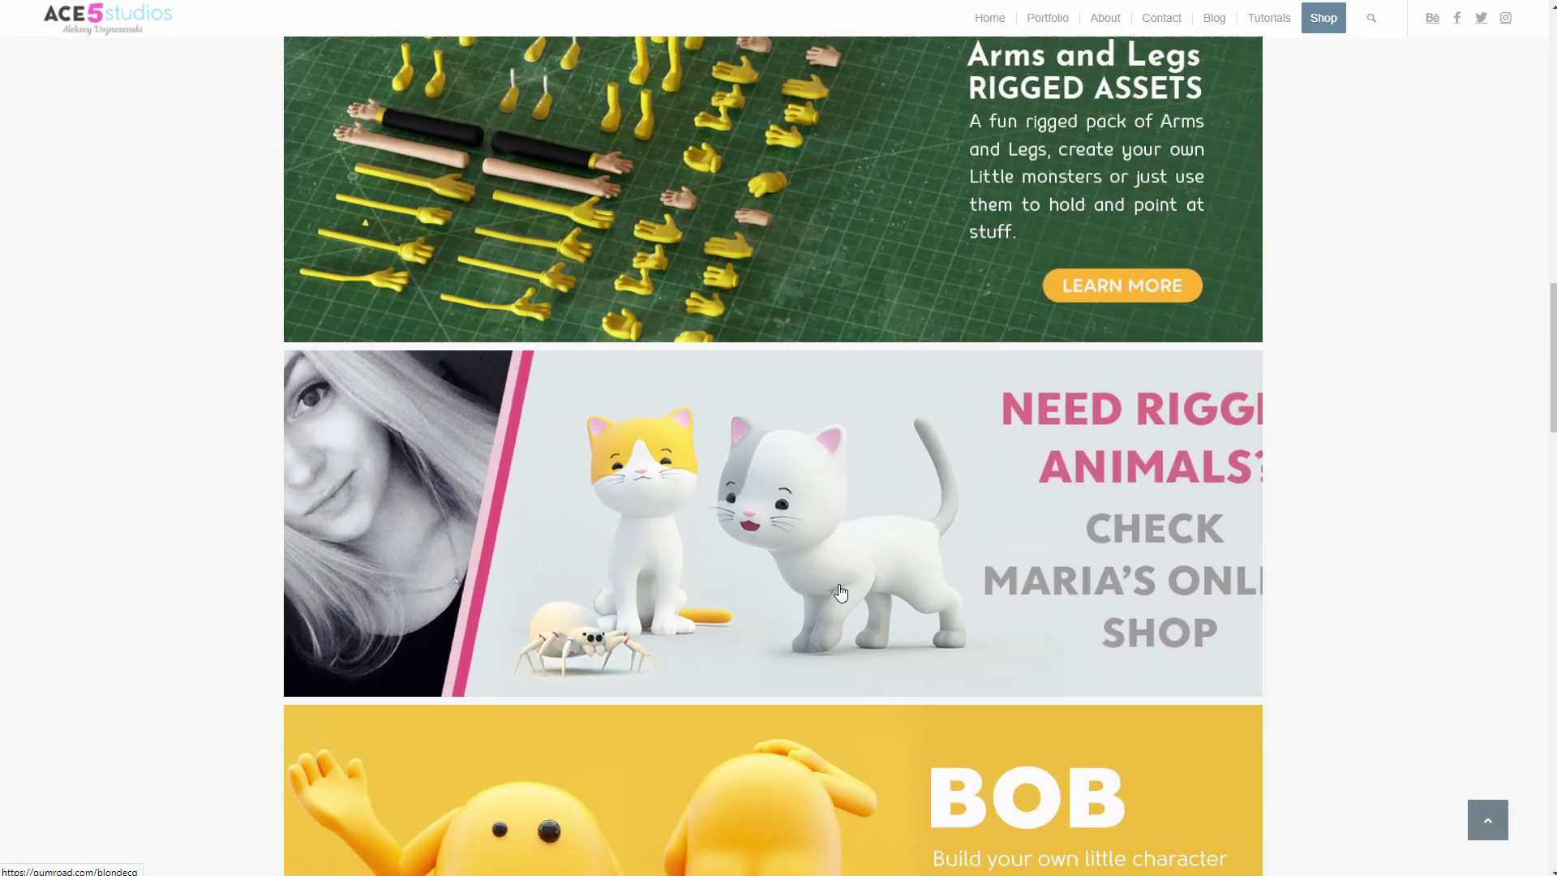
{"action": "scroll", "coordinate": [1317, 672], "scroll_direction": "down", "scroll_amount": 2}
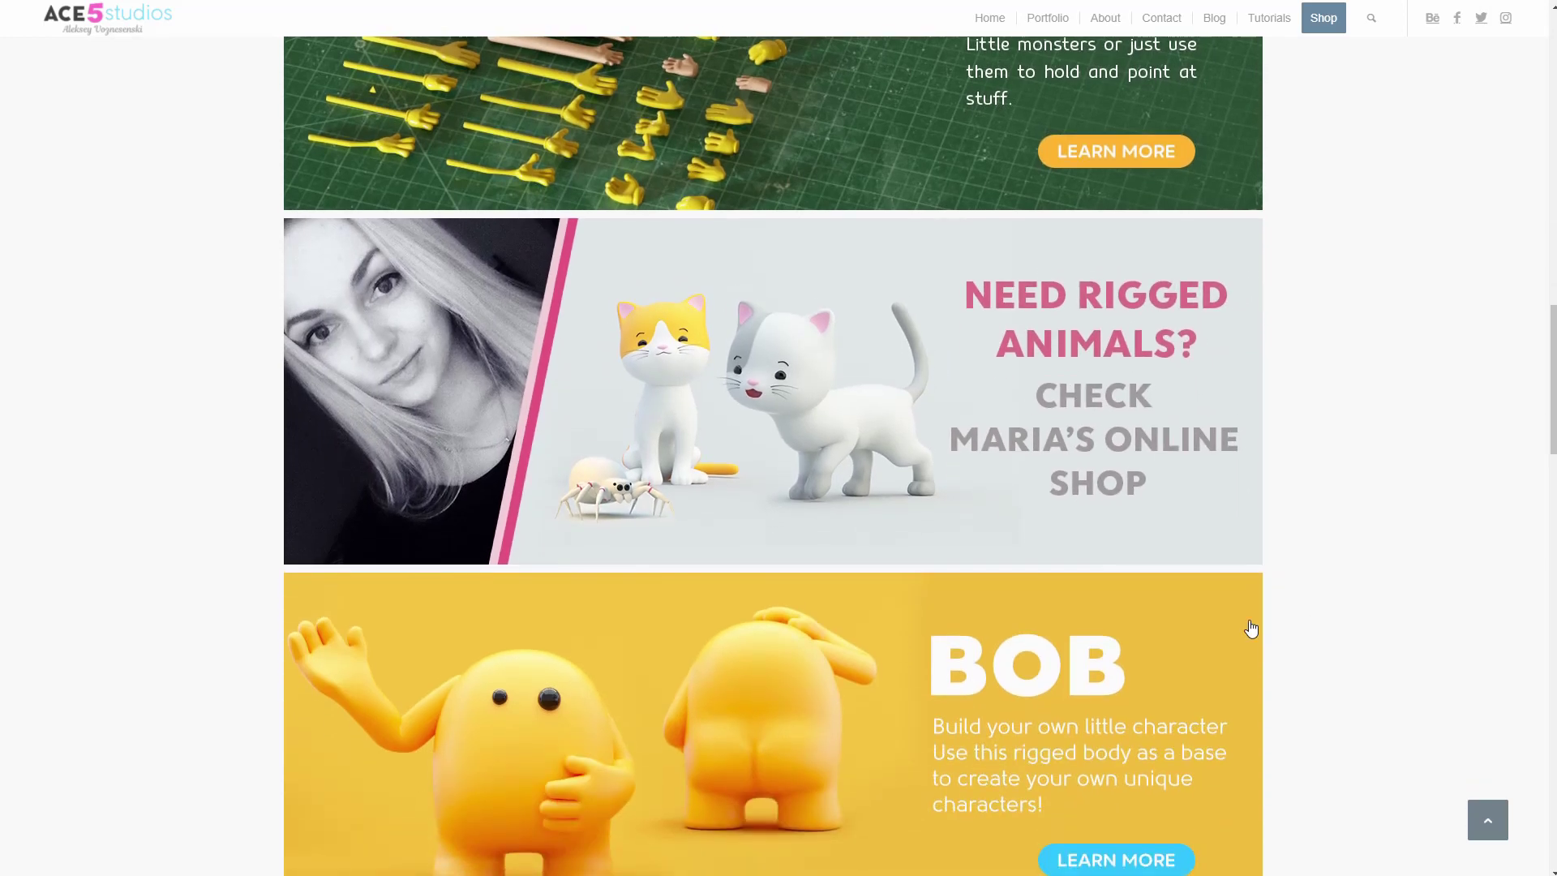
{"action": "scroll", "coordinate": [1311, 528], "scroll_direction": "down", "scroll_amount": 5}
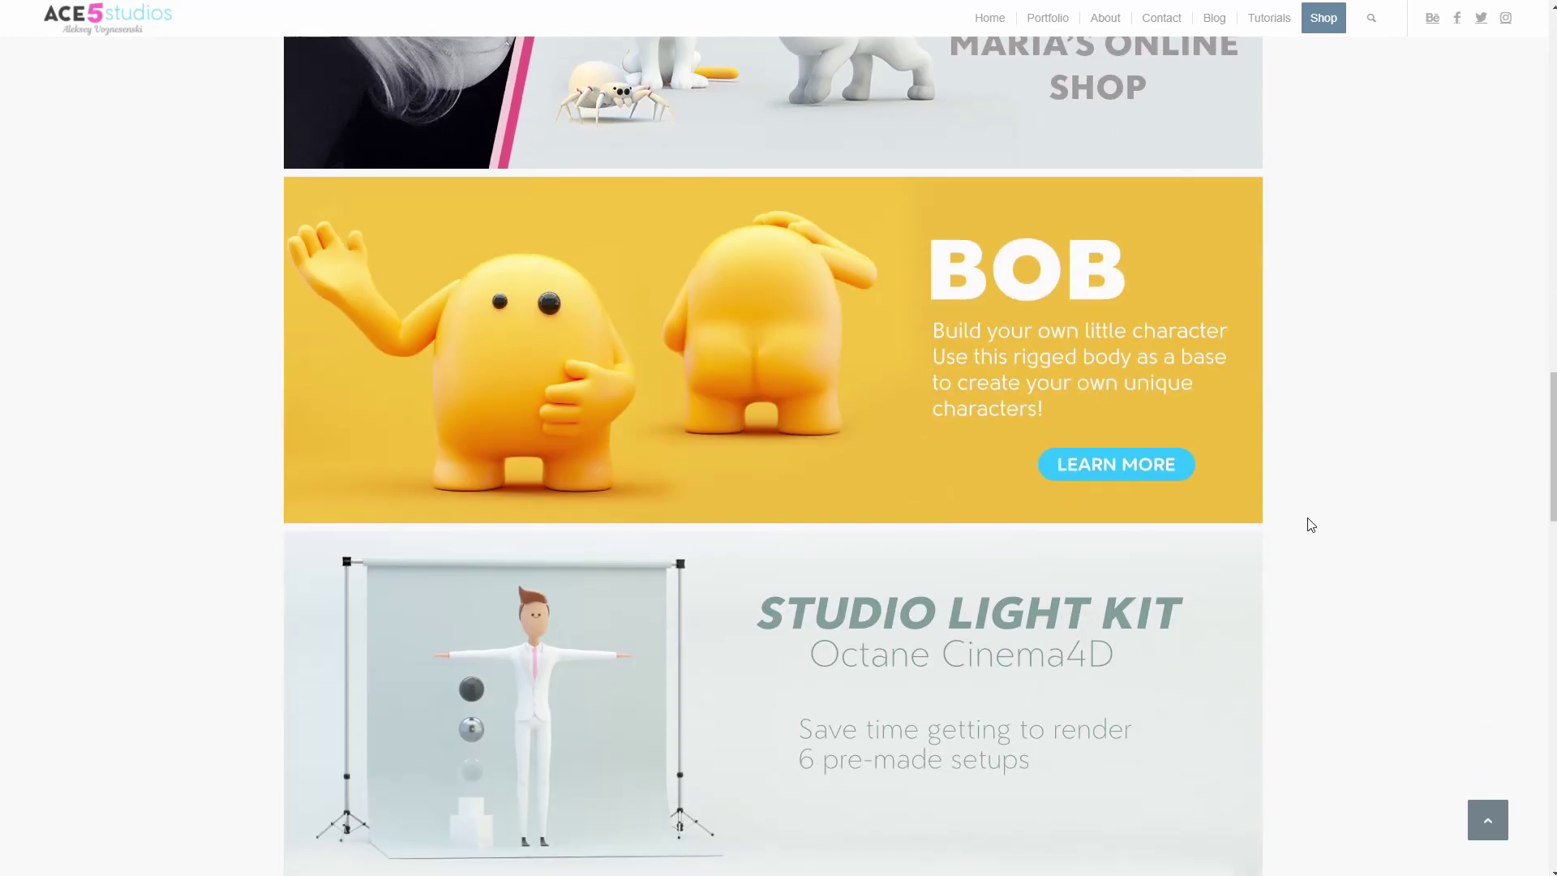
{"action": "scroll", "coordinate": [1287, 452], "scroll_direction": "down", "scroll_amount": 3}
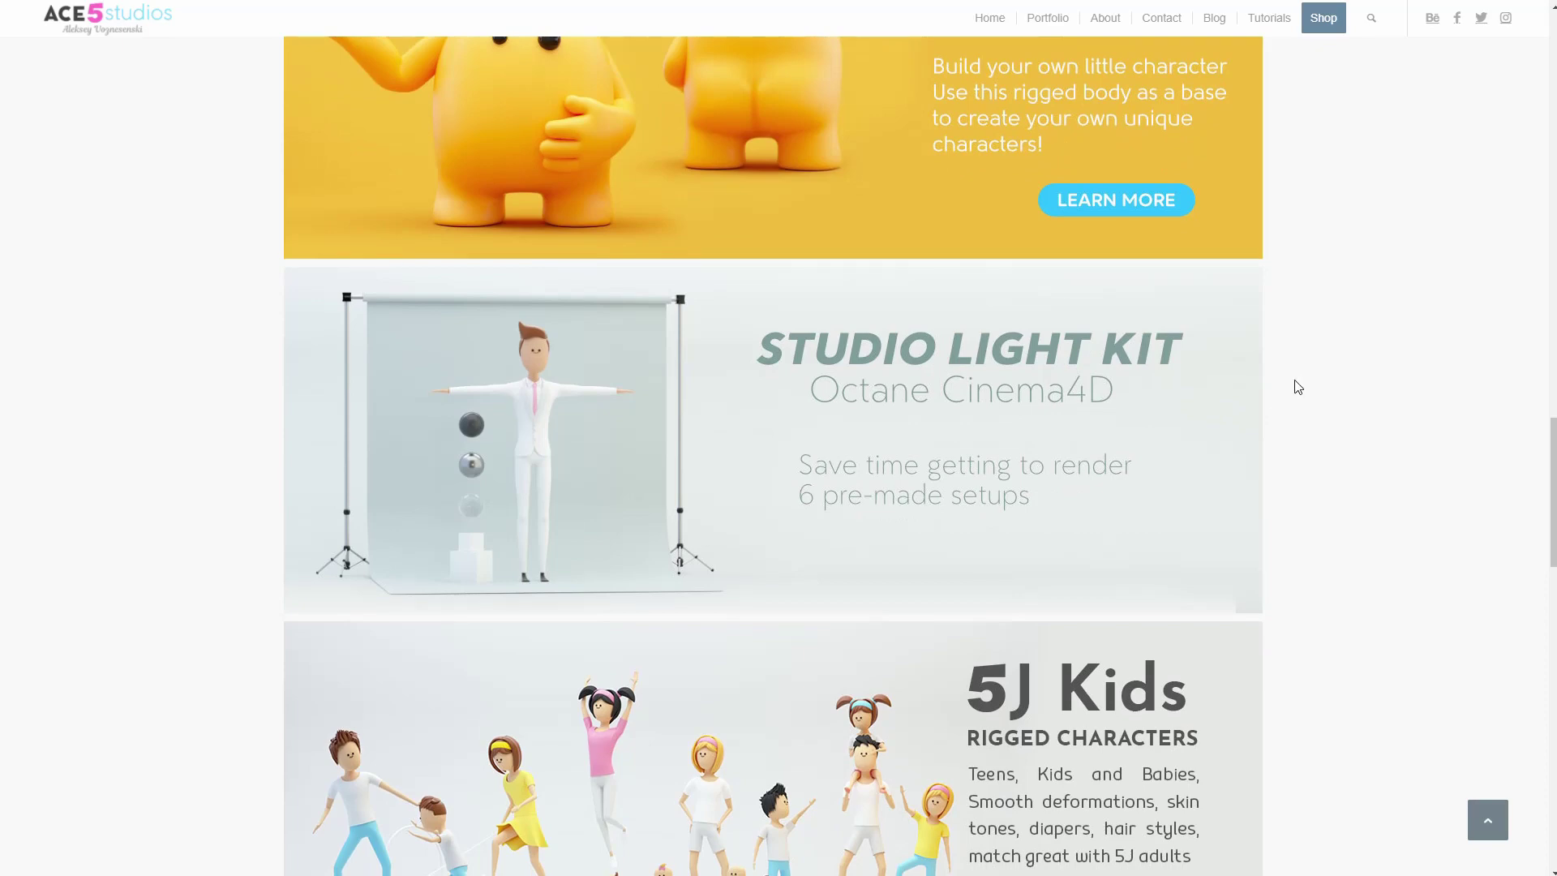
{"action": "scroll", "coordinate": [1282, 376], "scroll_direction": "down", "scroll_amount": 3}
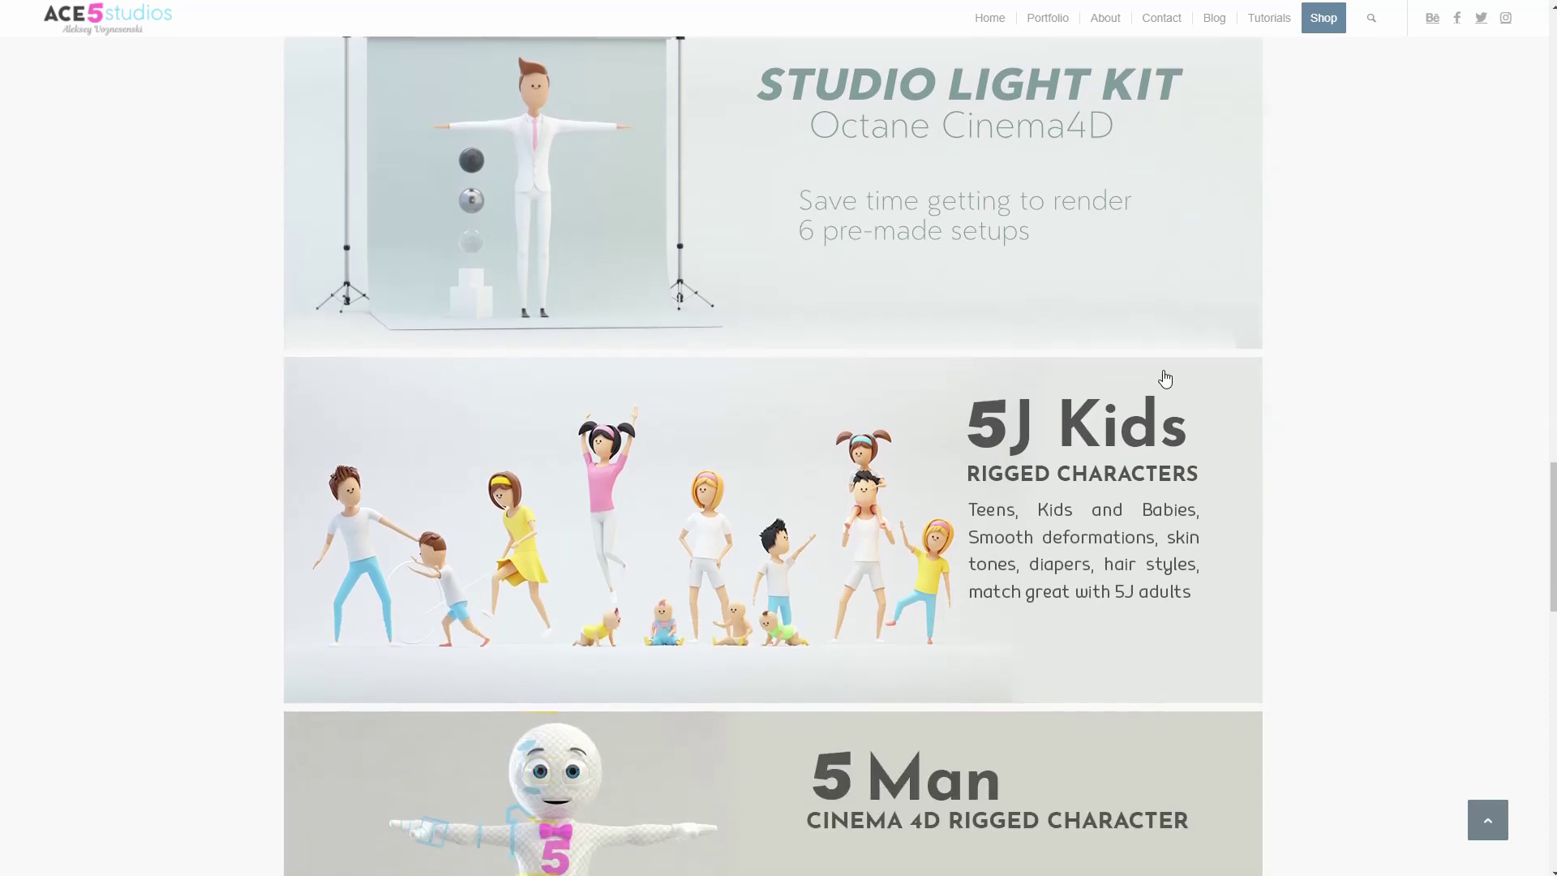
{"action": "scroll", "coordinate": [940, 485], "scroll_direction": "down", "scroll_amount": 6}
{"action": "scroll", "coordinate": [1135, 332], "scroll_direction": "up", "scroll_amount": 20}
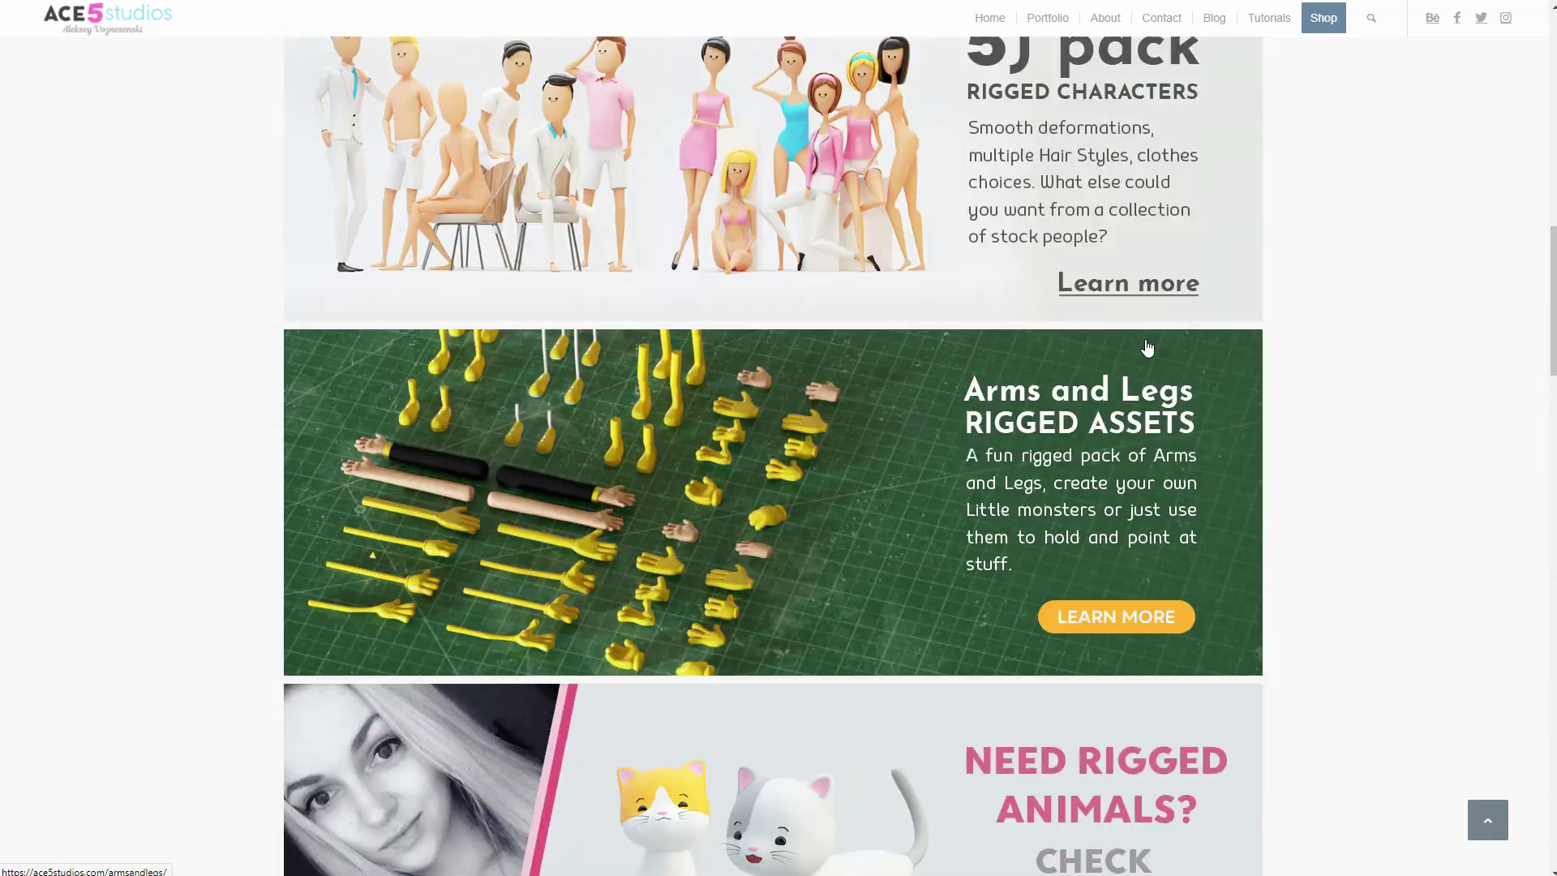